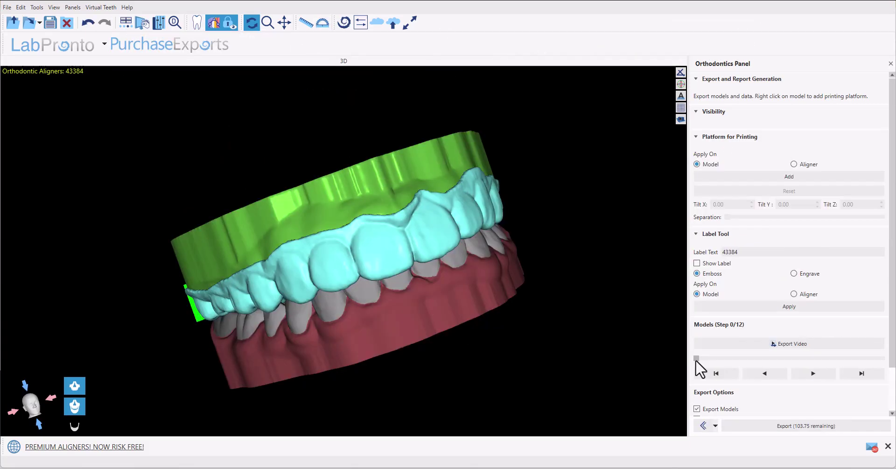
Step the case 43384 aligner model to stage 12, view from below, then return to stage 0.
mouse_move(700, 359)
mouse_down()
mouse_move(868, 360)
mouse_move(694, 369)
mouse_up()
click(73, 425)
drag(340, 386, 416, 367)
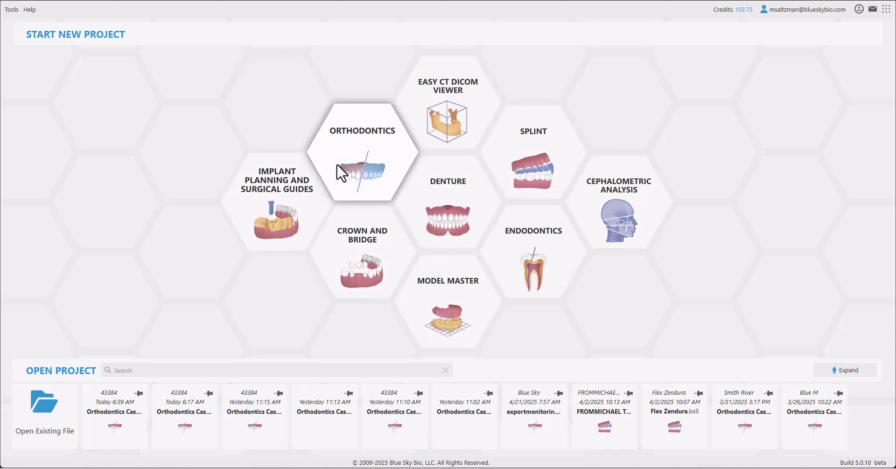
Create an Orthodontics Aligners project and choose an existing patient from the Patient list.
click(351, 169)
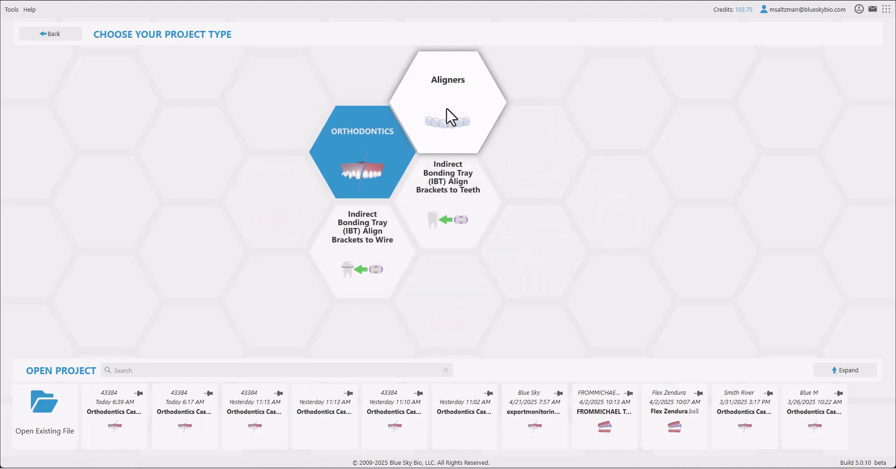
click(449, 116)
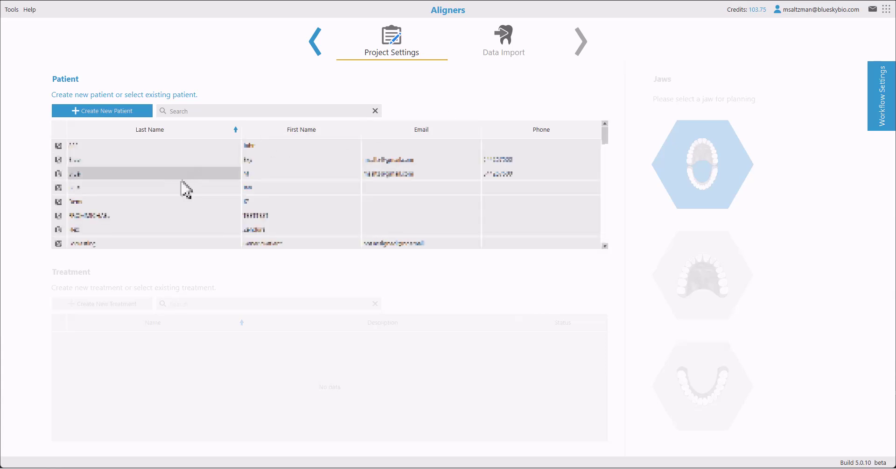
scroll(177, 206, down, 3)
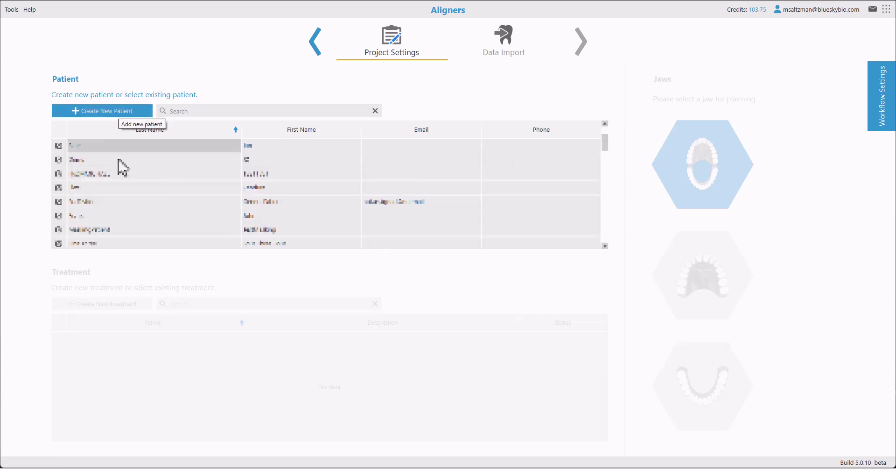
click(118, 206)
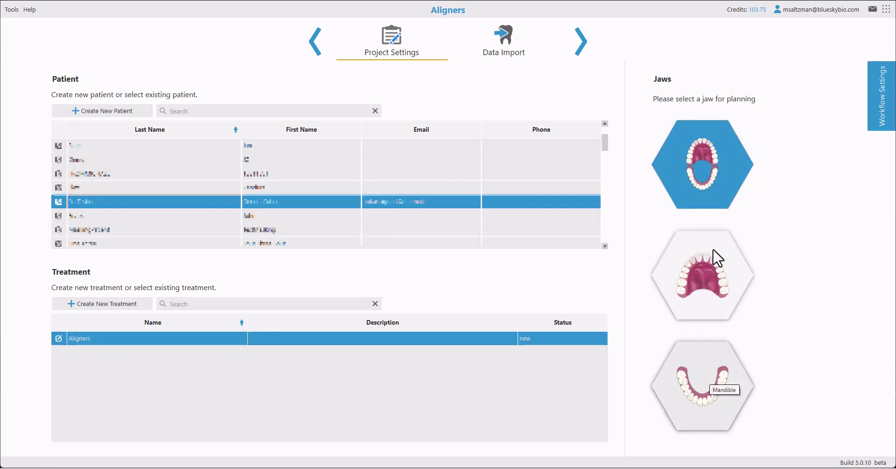
Select initial LowerJawScan.stl and initial UpperJawScan.stl from the 43384 order folder.
click(581, 42)
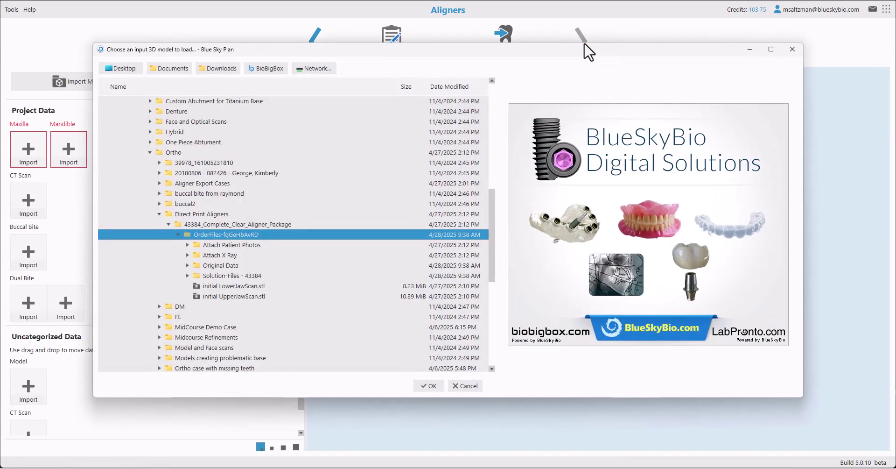
scroll(261, 201, down, 1)
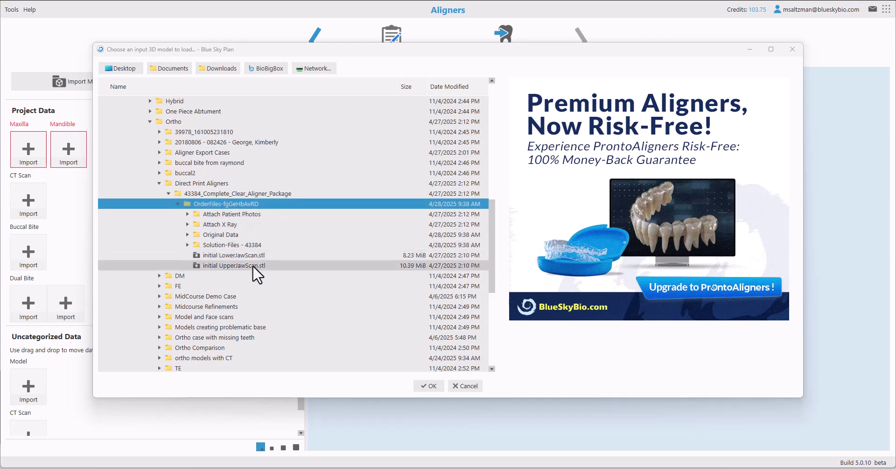
scroll(232, 224, up, 2)
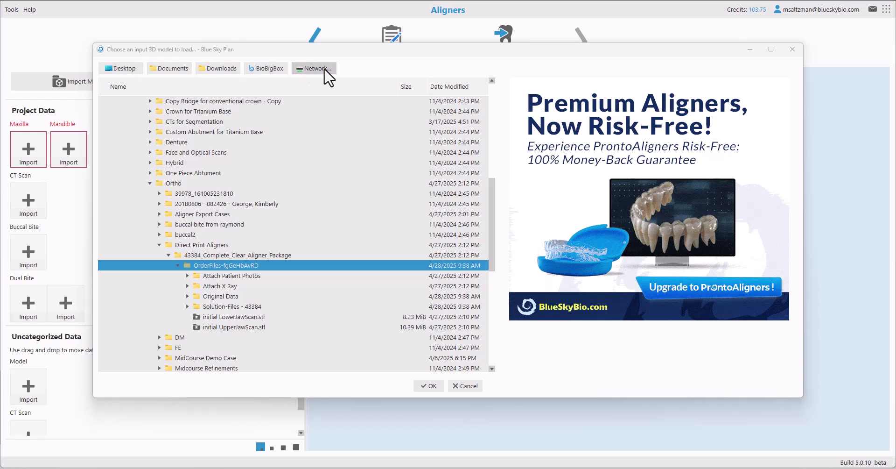
scroll(310, 191, down, 1)
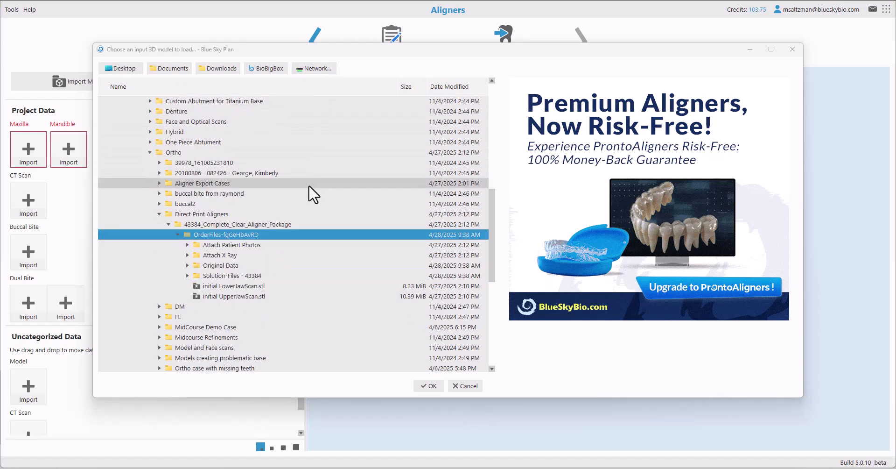
click(246, 287)
drag(648, 131, 693, 313)
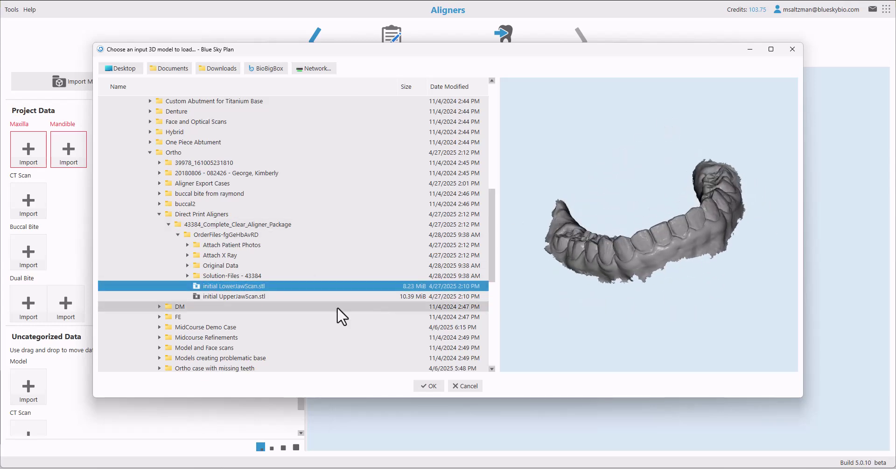
ctrl+click(290, 295)
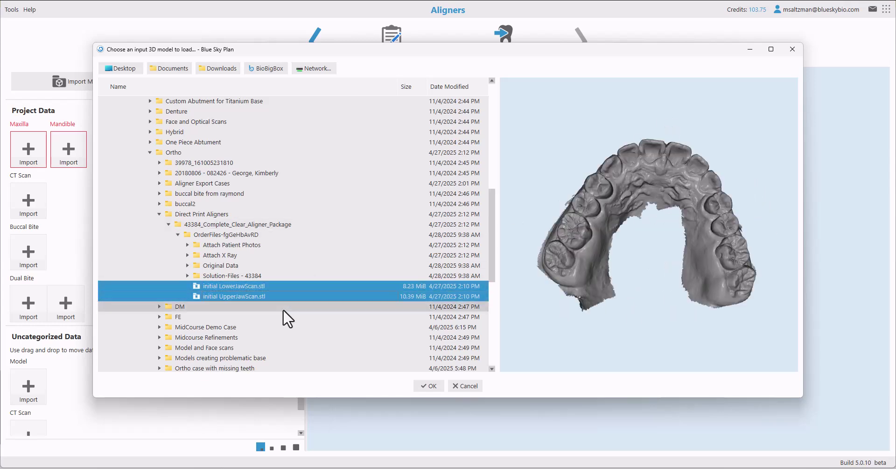
Import both scans as Maxilla and Mandible, inspect them in 3D, and move past data import.
click(429, 386)
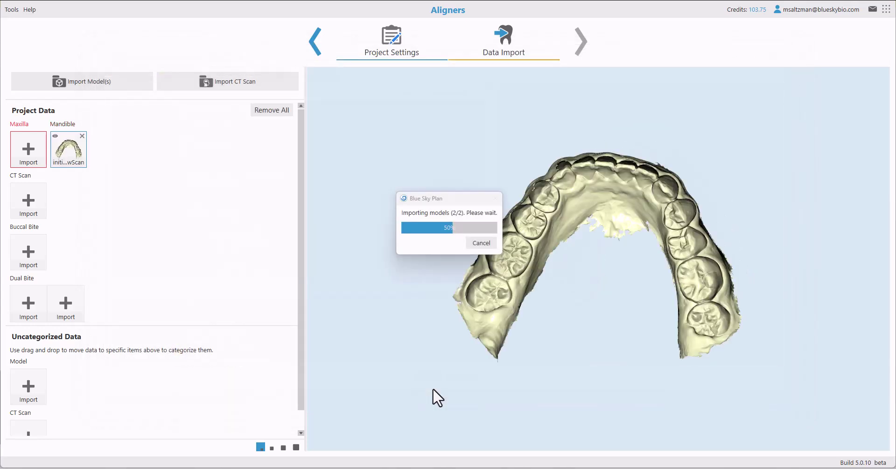
drag(585, 134, 596, 412)
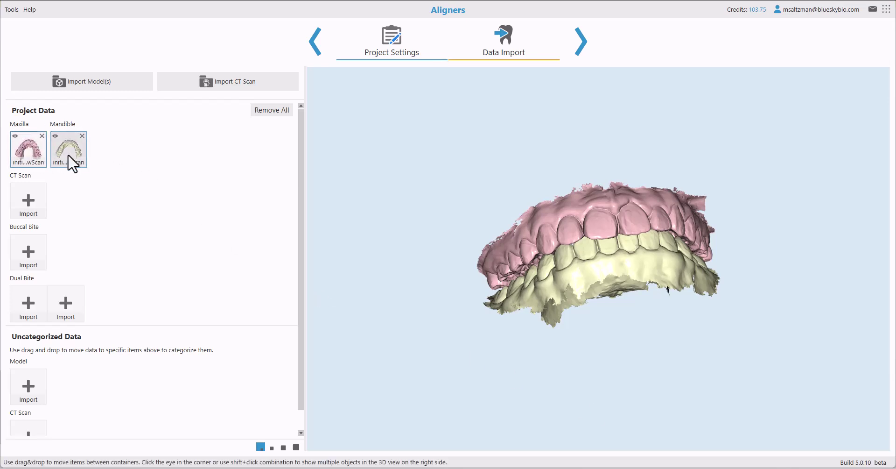
drag(299, 193, 302, 216)
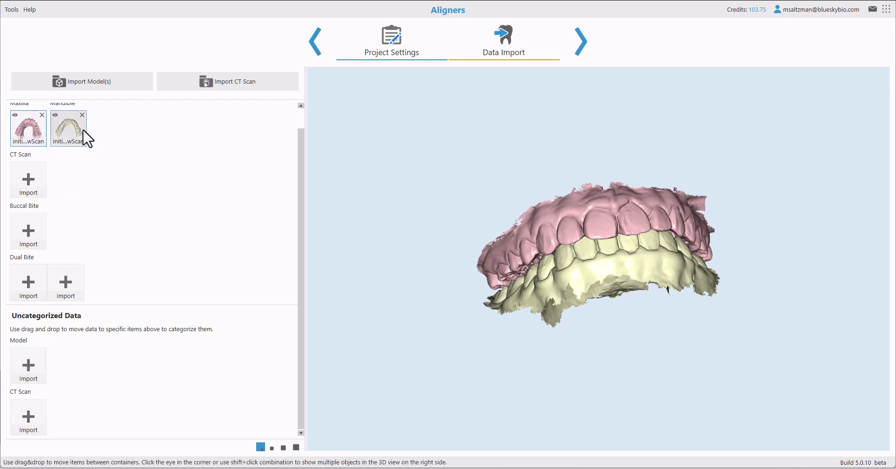
scroll(139, 197, up, 1)
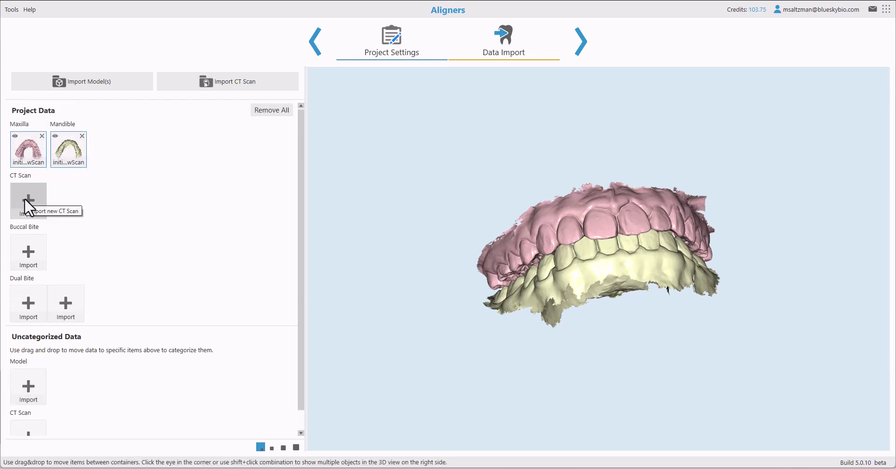
right_drag(612, 204, 620, 245)
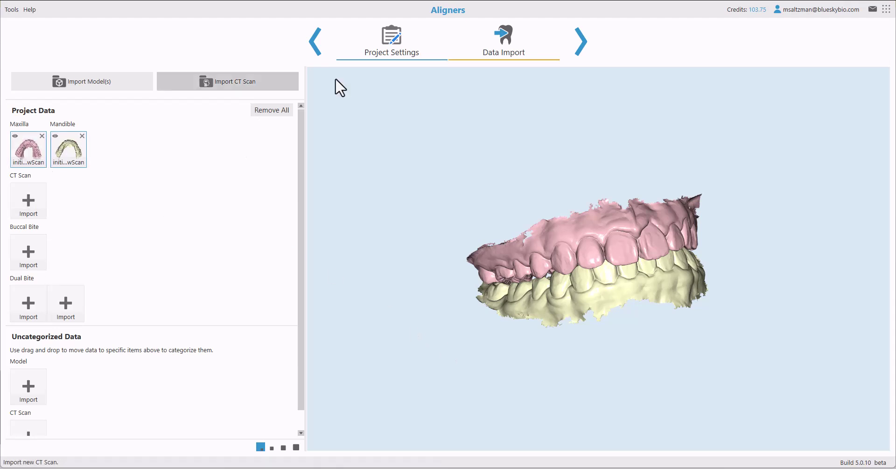
click(578, 44)
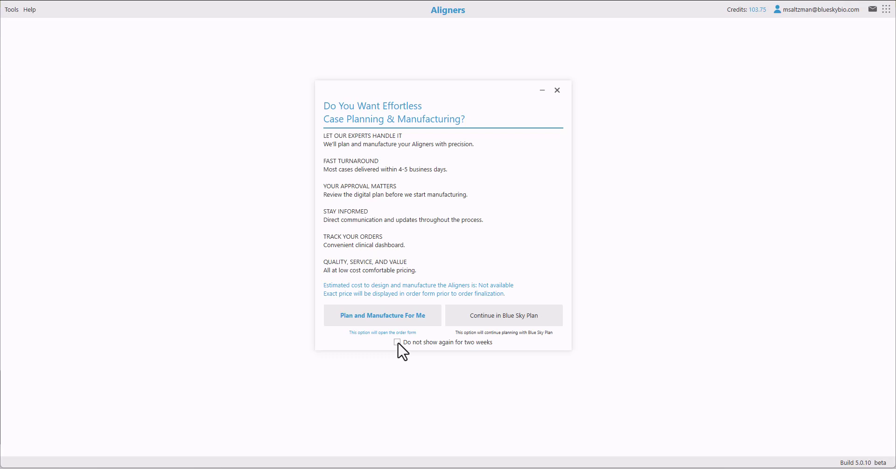
Decline the expert plan-and-manufacture offer and continue planning the case yourself.
click(455, 315)
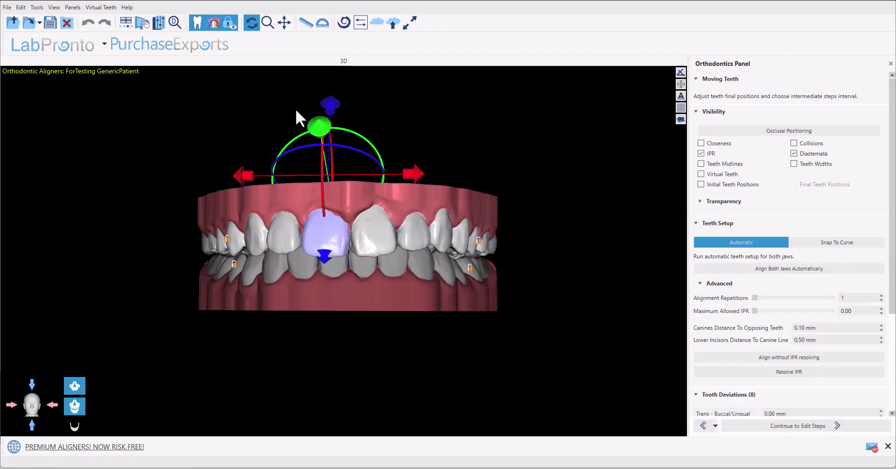
Orbit the set-up jaws to oblique and low front views, then show the Back to… step list.
drag(219, 333, 330, 213)
drag(313, 385, 222, 298)
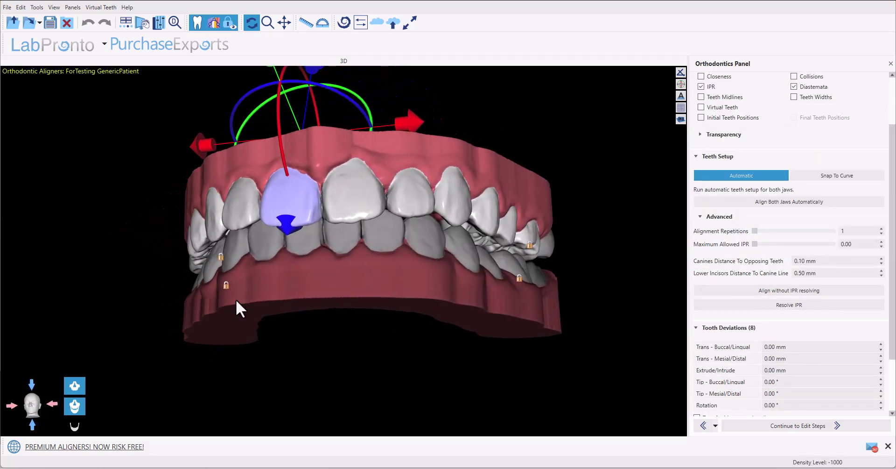
drag(628, 240, 416, 350)
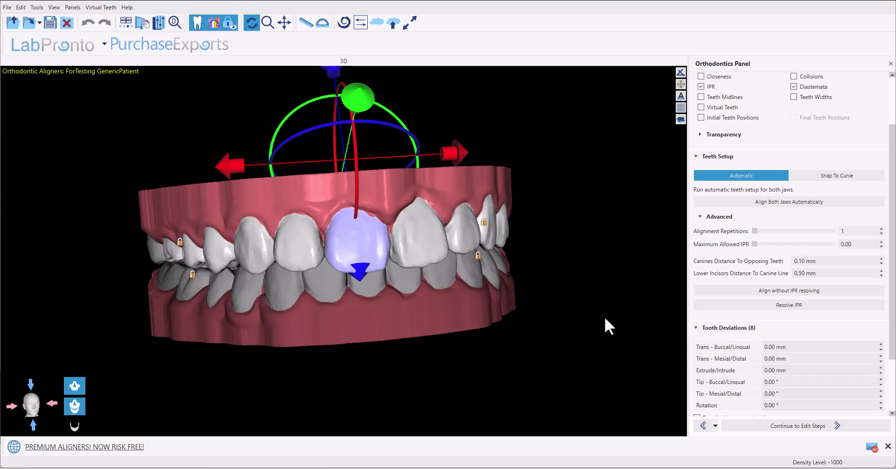
click(715, 425)
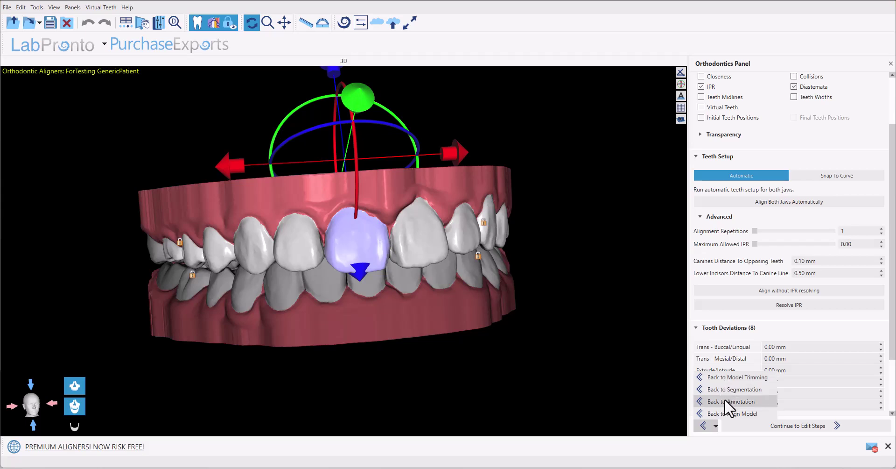
click(596, 293)
click(596, 294)
key(ctrl+p)
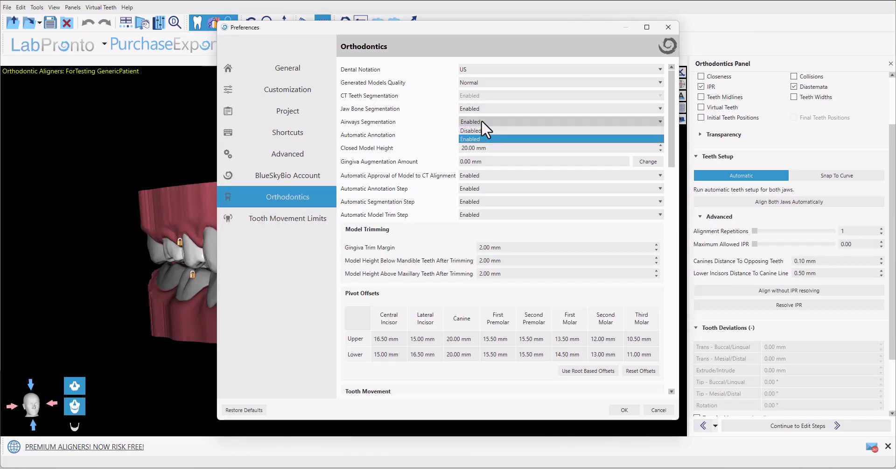
click(483, 135)
click(482, 136)
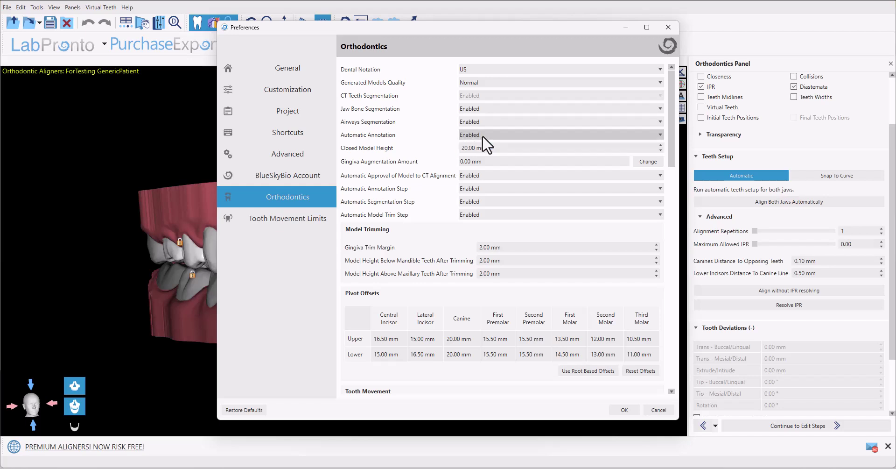
key(Return)
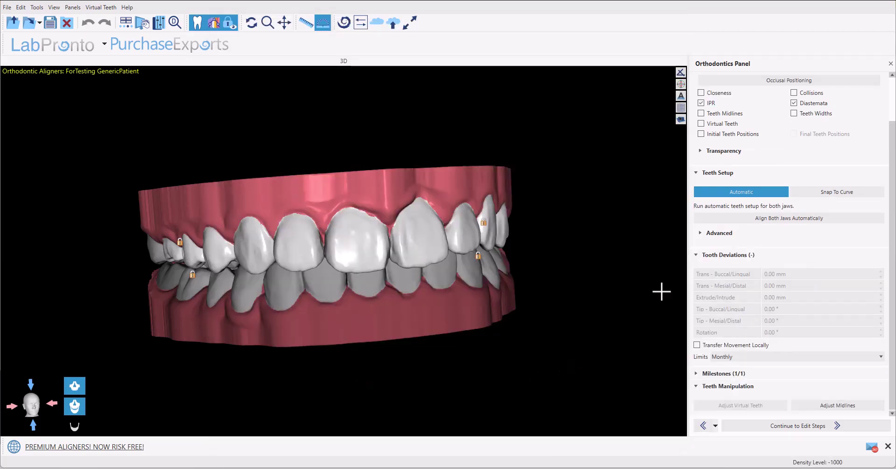
Align both jaws automatically to final tooth positions from the Automatic setup.
click(817, 195)
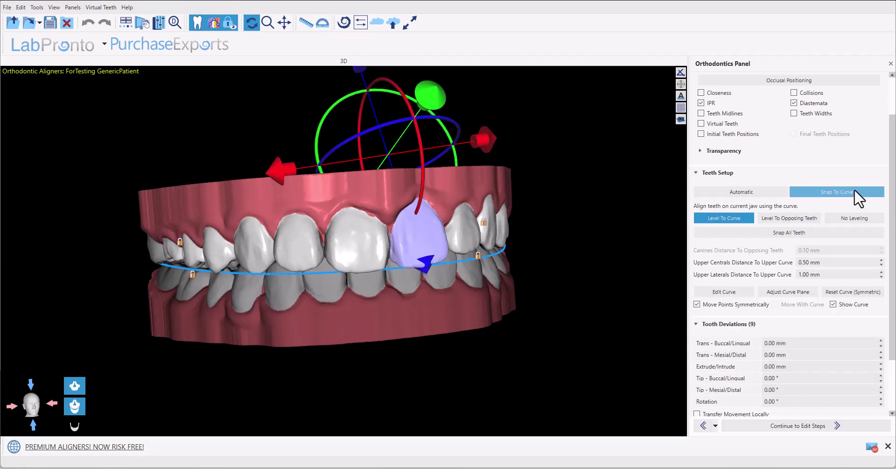
click(757, 194)
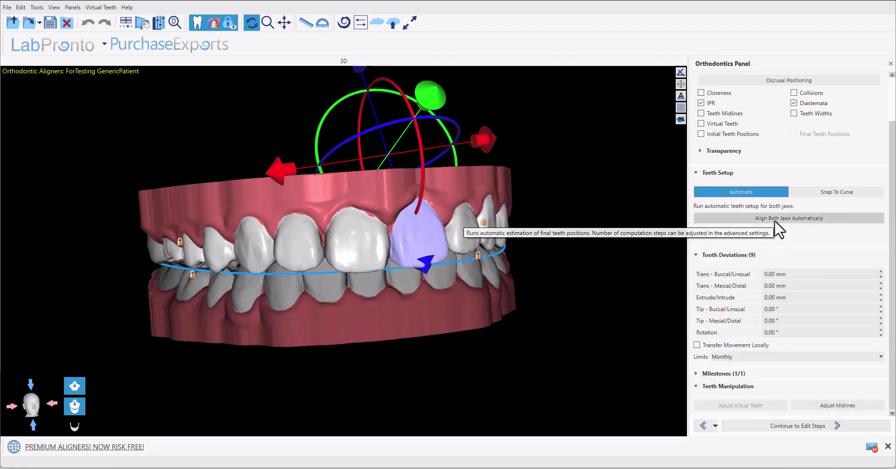
click(725, 218)
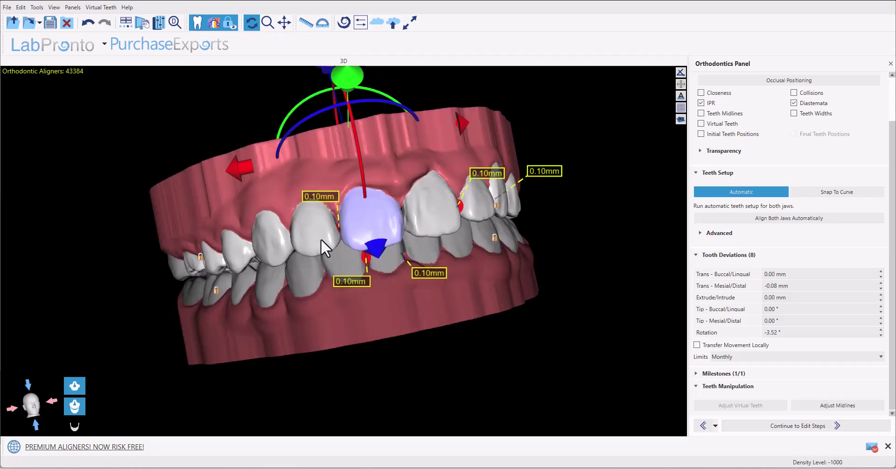
Check the tooth deviations of the lateral incisor, canine, premolar and next tooth.
click(321, 239)
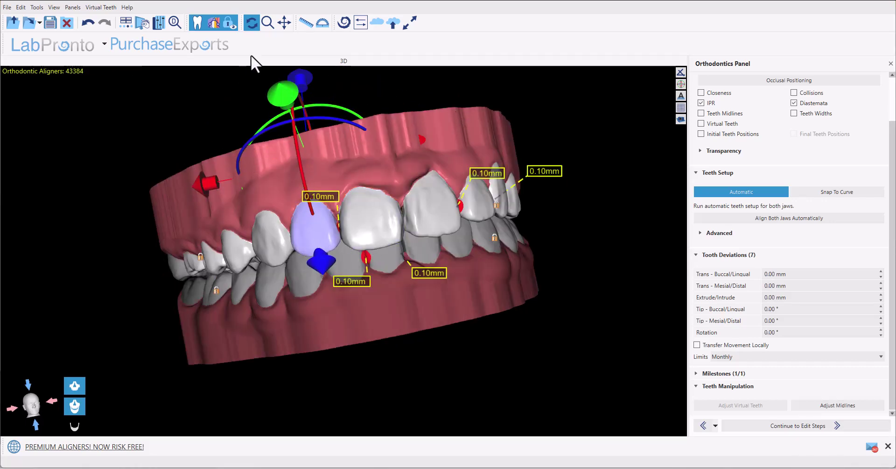
click(272, 250)
click(238, 253)
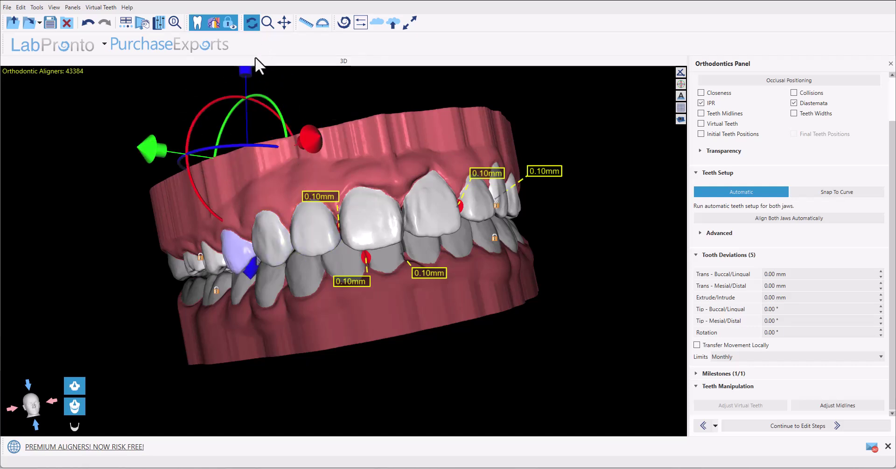
key(Tab)
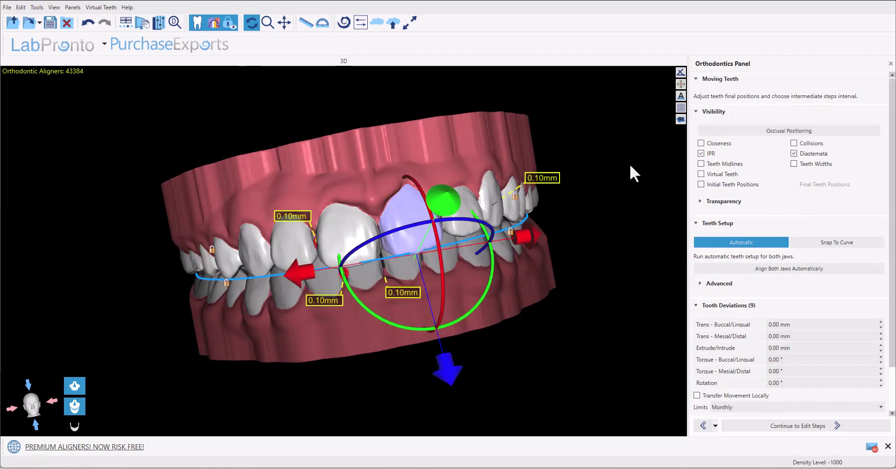
Hide IPR, show tooth widths in the lower occlusal view, and try Snap To Curve's Edit Curve.
click(701, 154)
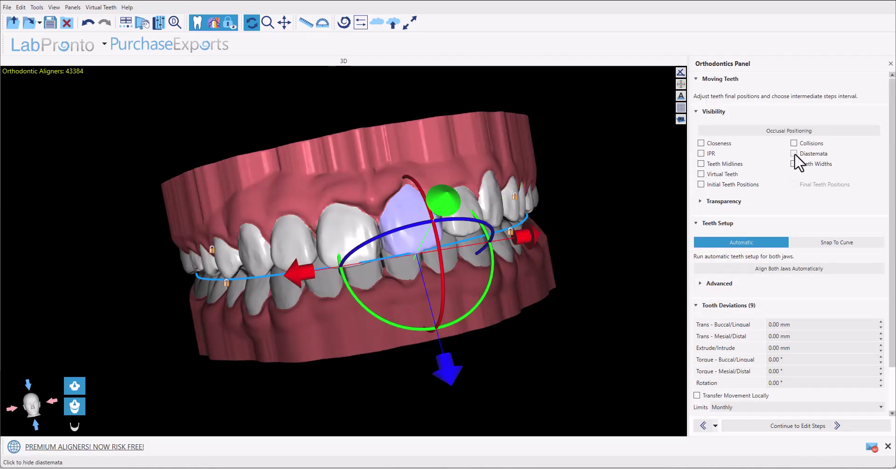
mouse_move(663, 182)
mouse_down()
mouse_move(588, 187)
mouse_move(654, 182)
mouse_up()
click(794, 164)
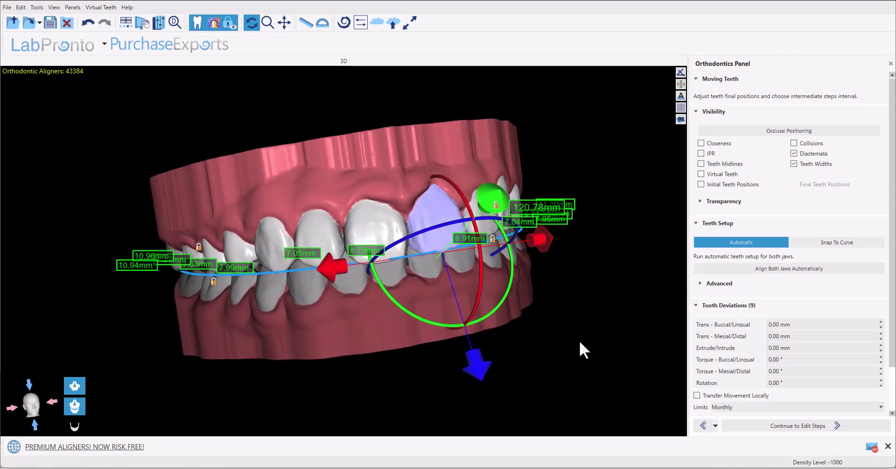
drag(581, 343, 566, 333)
click(75, 426)
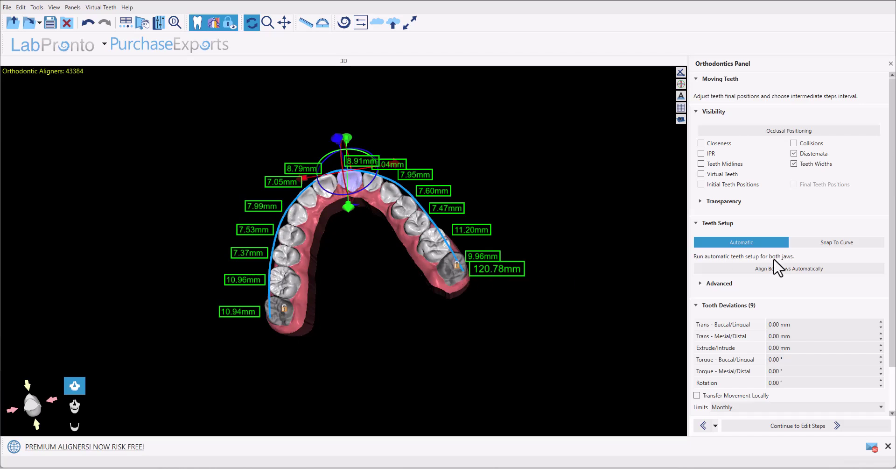
click(832, 249)
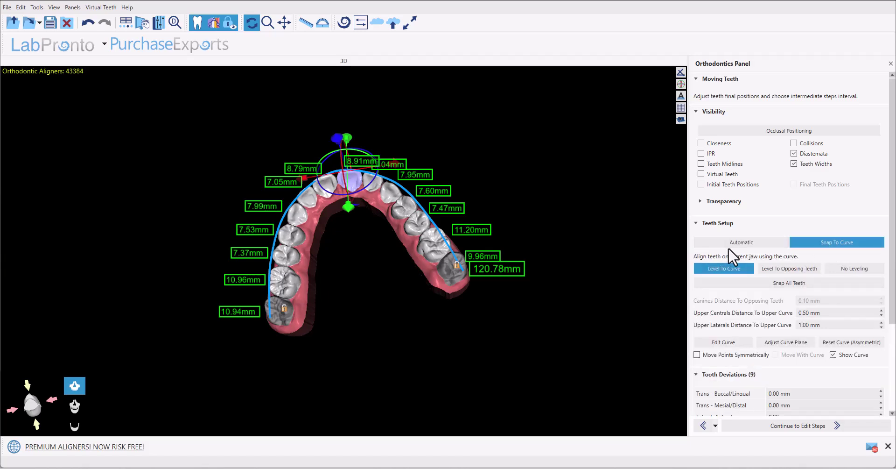
click(735, 346)
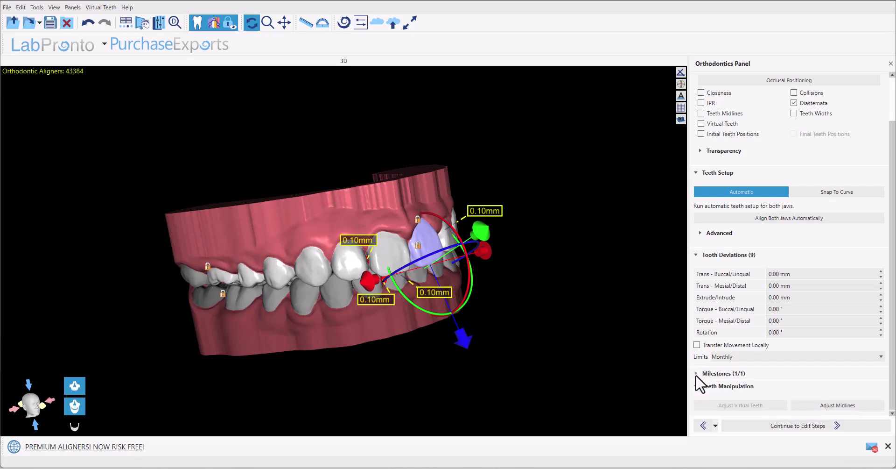
Toggle Teeth Midlines on and off, then proceed to Edit Steps.
click(716, 115)
click(716, 115)
click(797, 429)
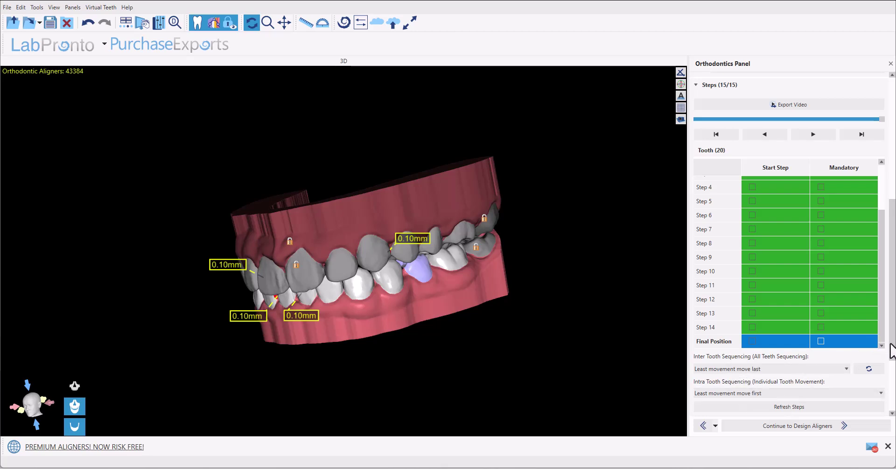
Rotate the model and select tooth 21 to see its movement starting at Step 14.
scroll(892, 355, down, 1)
drag(138, 372, 286, 356)
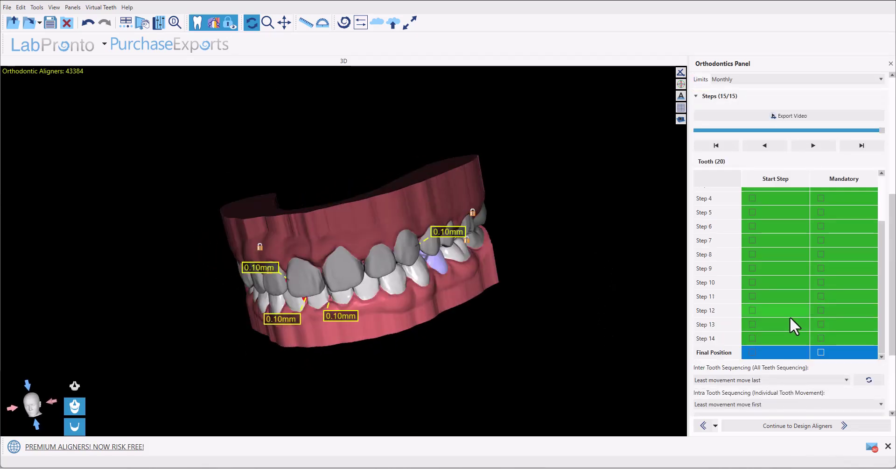
scroll(790, 315, up, 1)
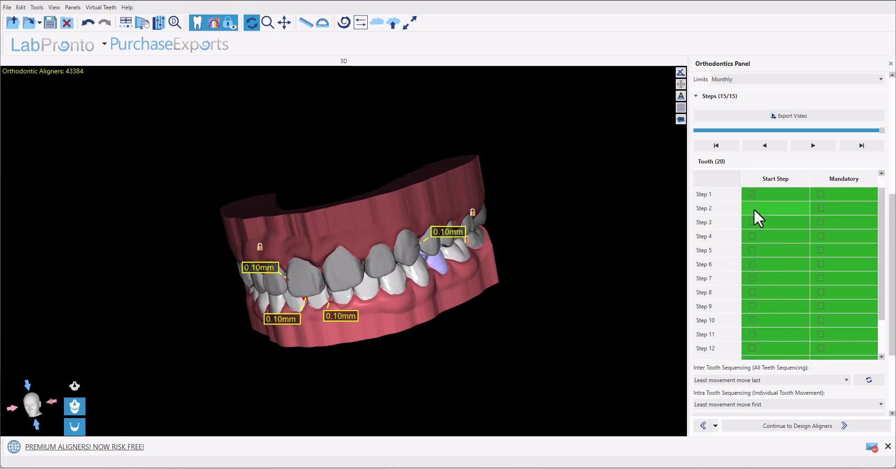
scroll(754, 208, up, 1)
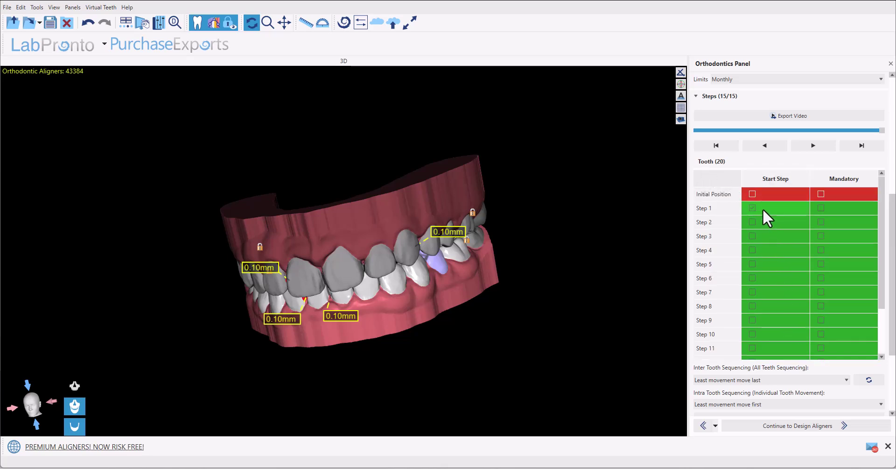
click(418, 270)
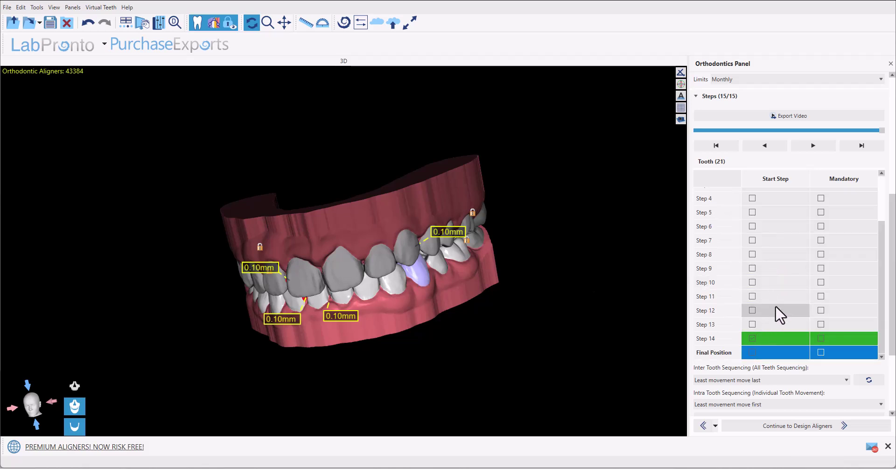
scroll(774, 305, up, 2)
scroll(775, 304, down, 2)
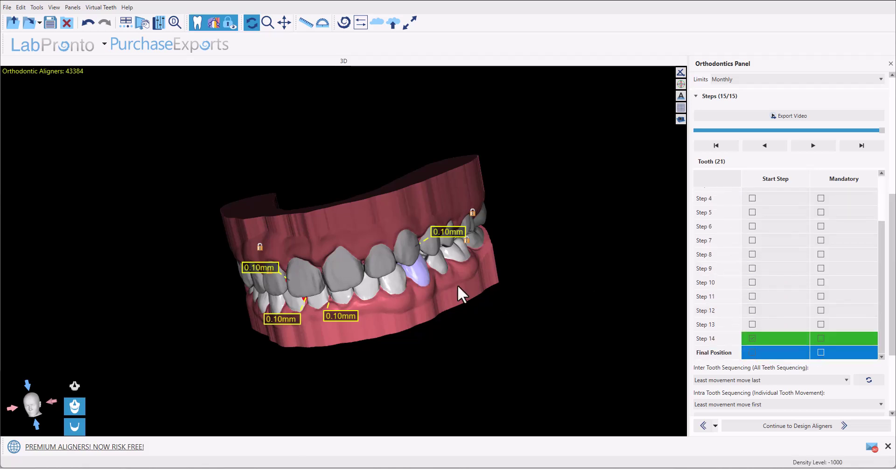
scroll(892, 331, down, 3)
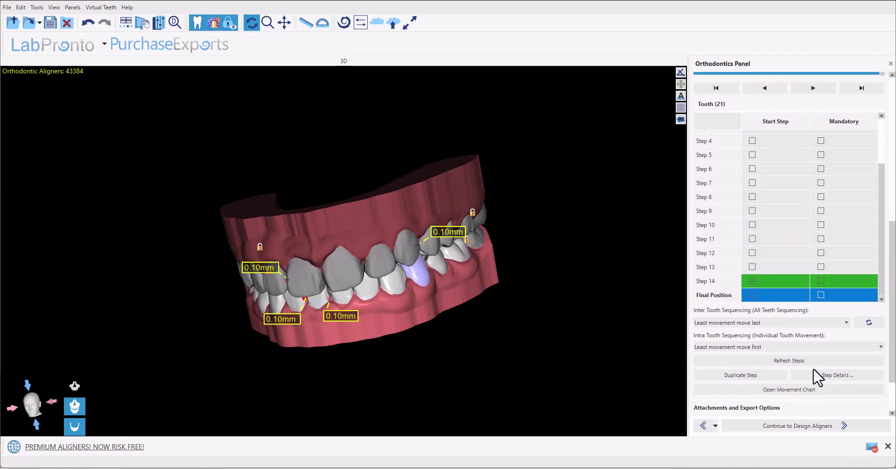
click(797, 389)
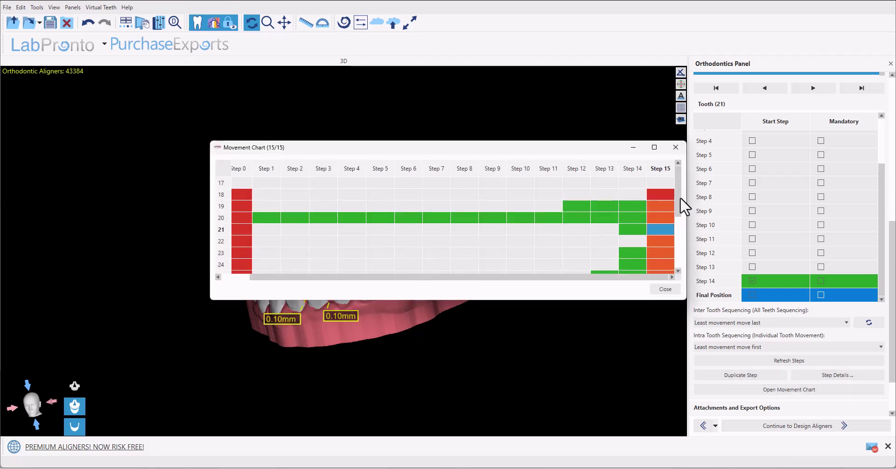
drag(680, 198, 676, 148)
click(676, 147)
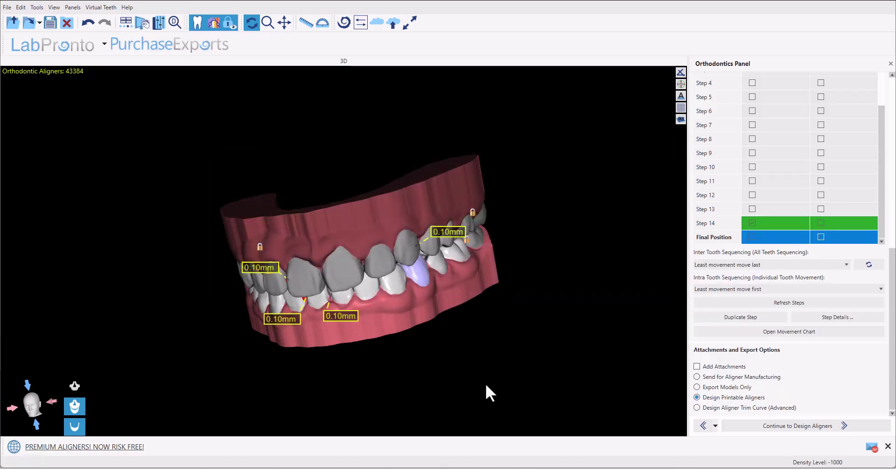
Orbit and zoom around the staged final tooth positions, then continue to Design Printable Aligners.
drag(198, 329, 223, 318)
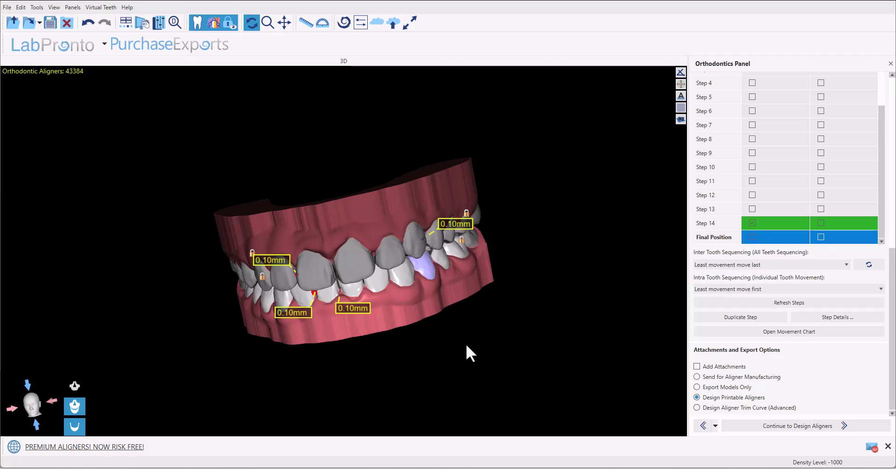
scroll(893, 330, up, 1)
scroll(893, 331, up, 2)
scroll(892, 339, down, 2)
scroll(498, 388, up, 3)
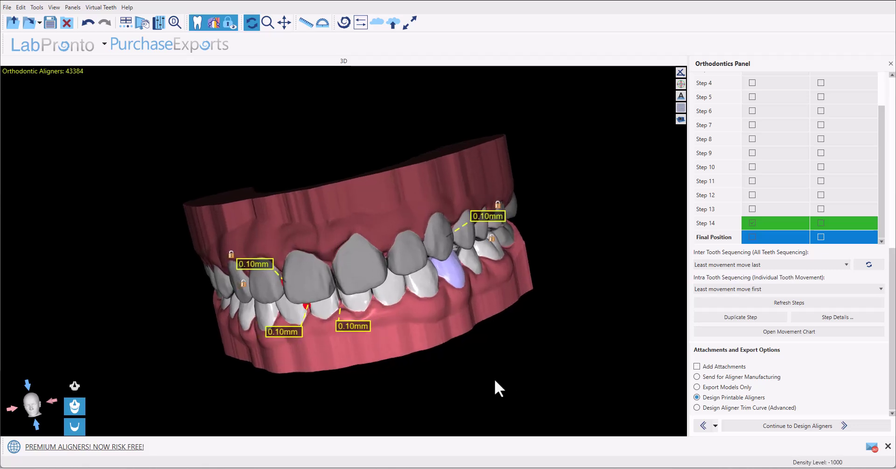
drag(347, 376, 444, 317)
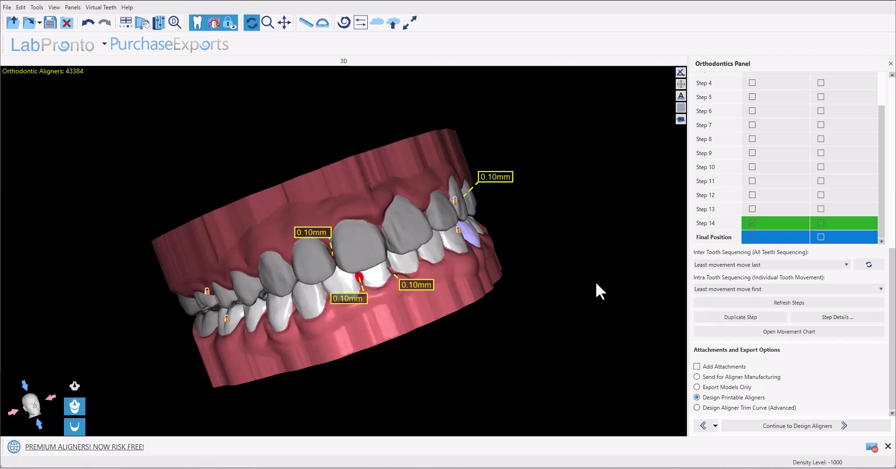
drag(599, 289, 434, 346)
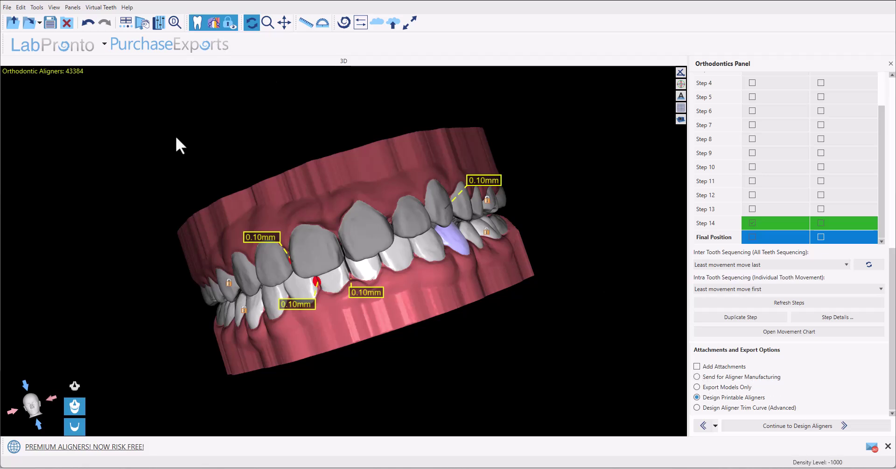
drag(119, 334, 139, 329)
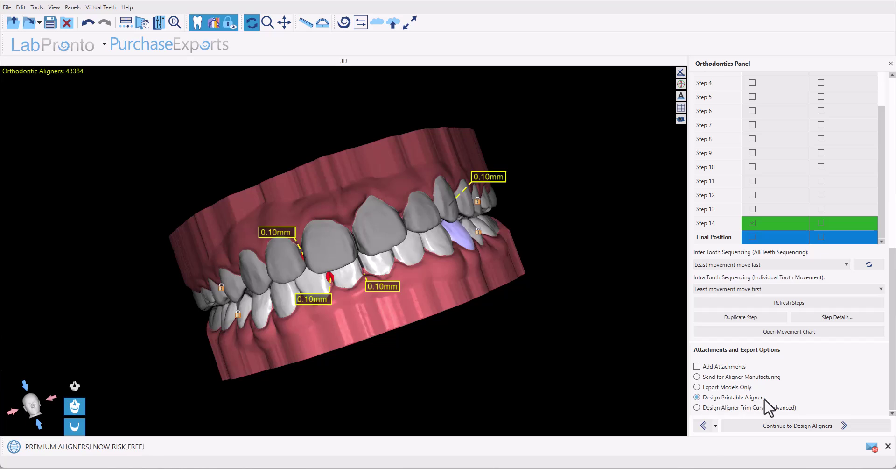
click(778, 426)
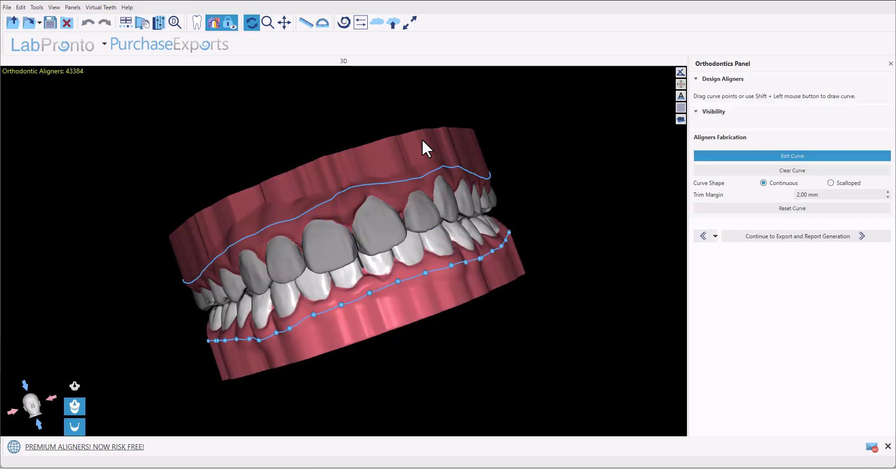
Inspect the lower trim line, try the Scalloped curve shape, reset the curve, then return to Continuous.
drag(543, 203, 658, 207)
drag(143, 400, 219, 313)
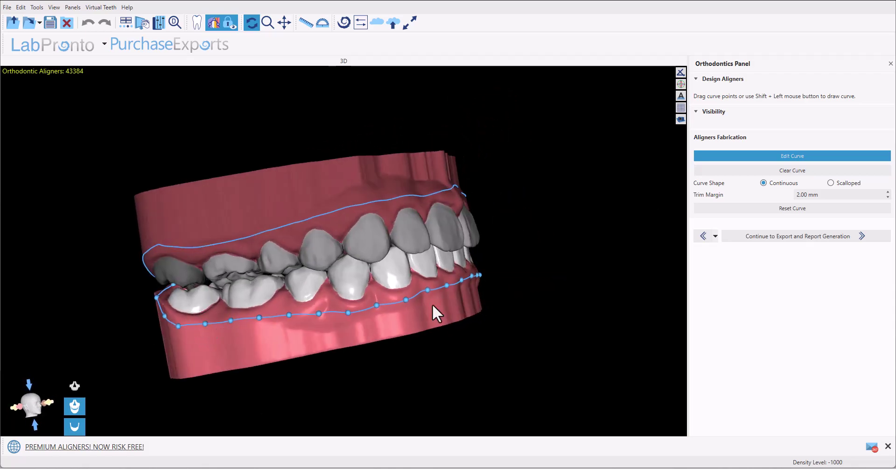
drag(530, 265, 374, 284)
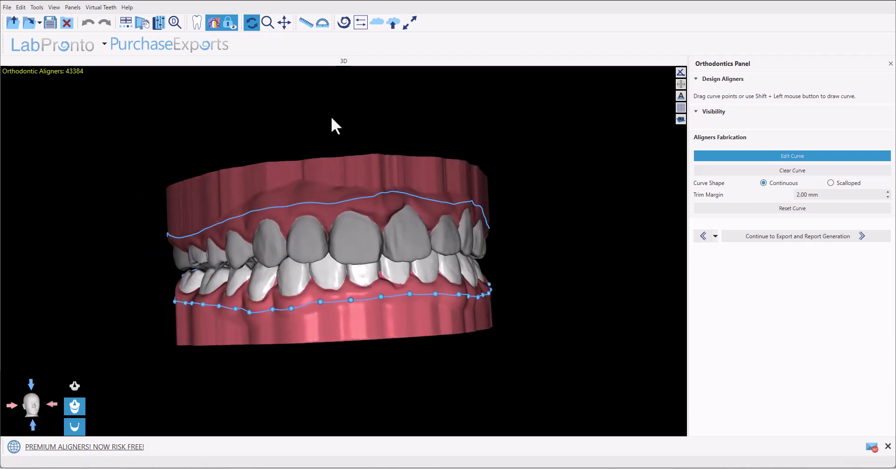
drag(121, 293, 419, 318)
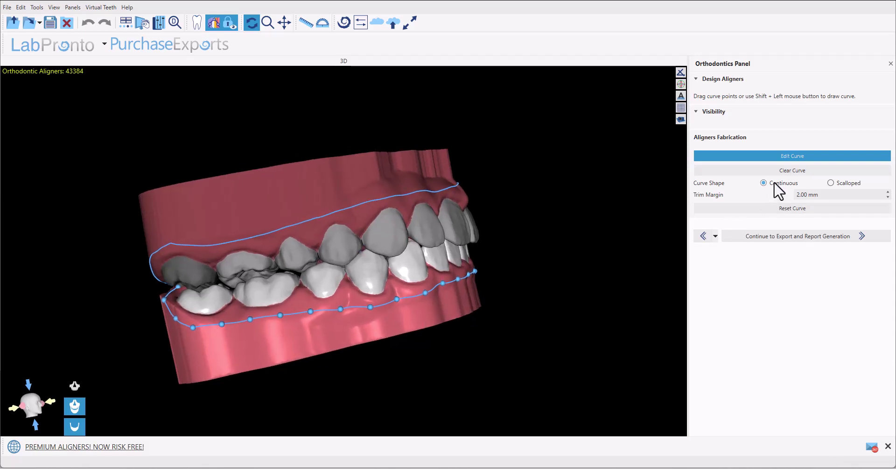
click(843, 183)
click(843, 185)
click(839, 209)
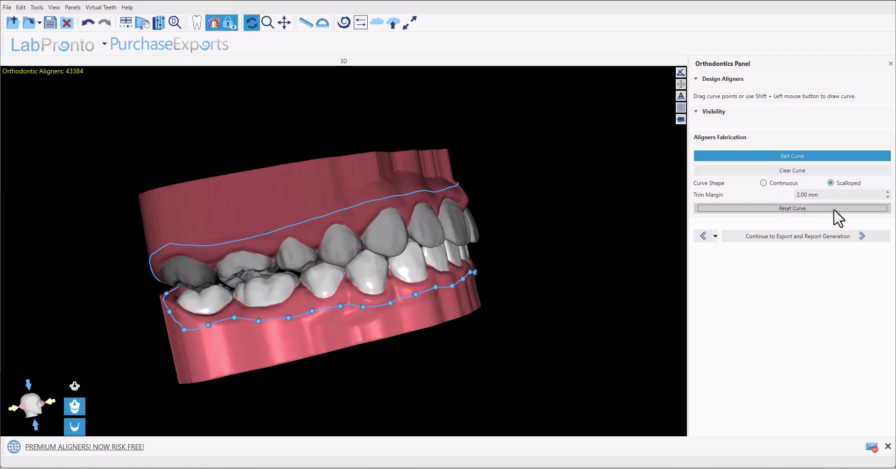
click(780, 183)
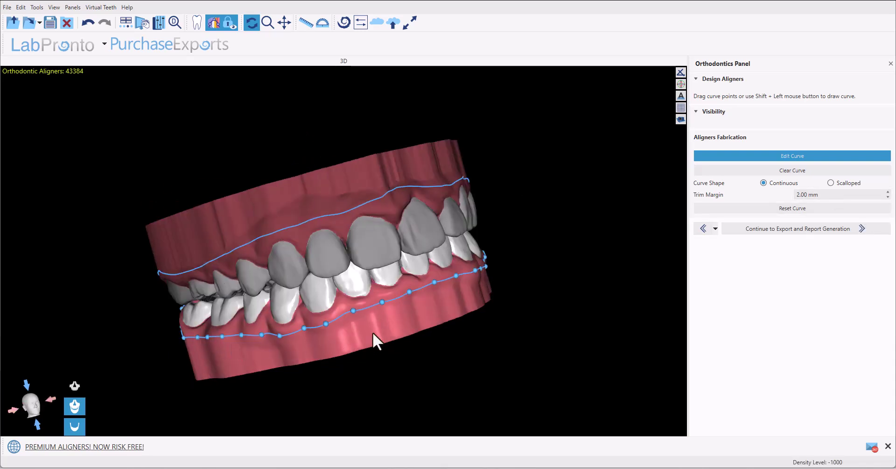
Switch to the upper jaw's trim curve and check it from the left side and front.
click(268, 199)
drag(268, 199, 619, 237)
drag(40, 336, 42, 271)
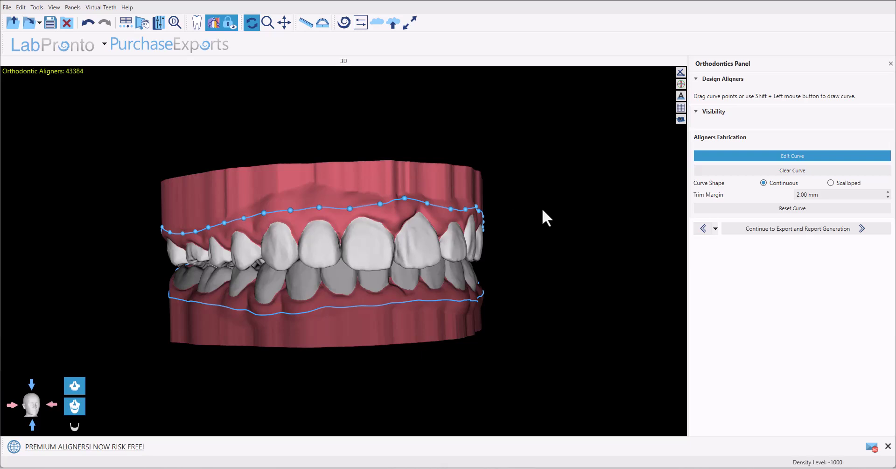
mouse_move(575, 237)
mouse_down()
mouse_move(514, 240)
mouse_move(588, 238)
mouse_up()
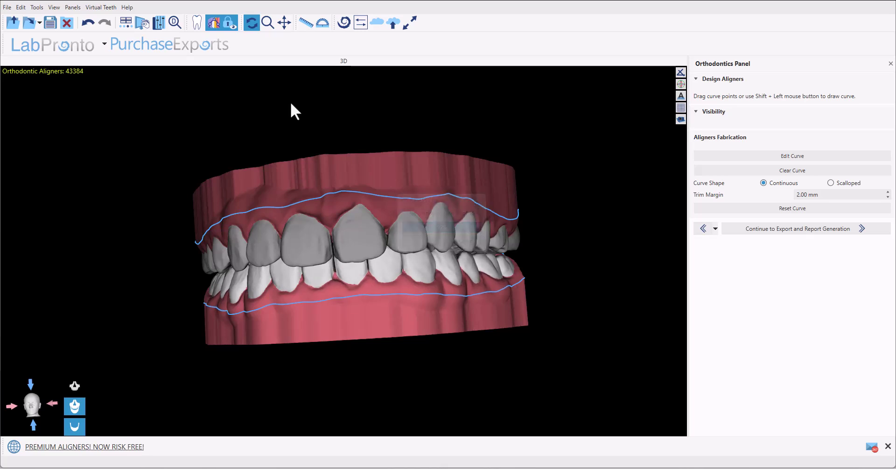
Check the Aligner Thickness setting in Orthodontics preferences and close Preferences with OK.
drag(226, 282, 276, 388)
click(37, 7)
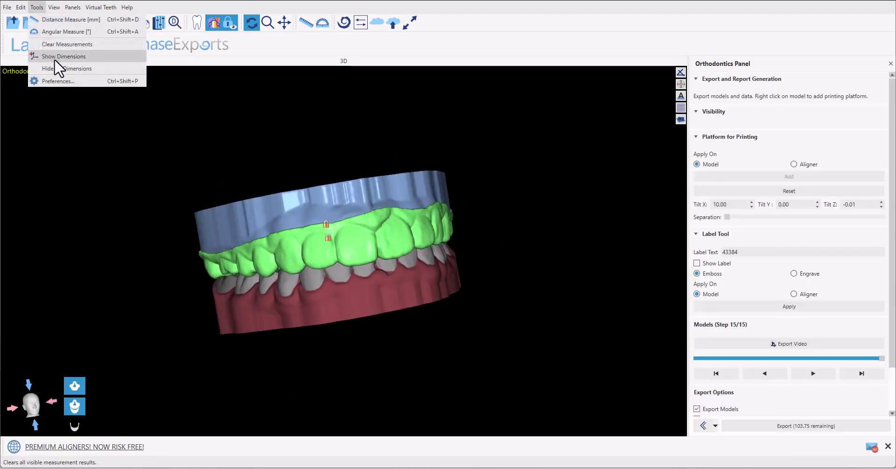
click(54, 83)
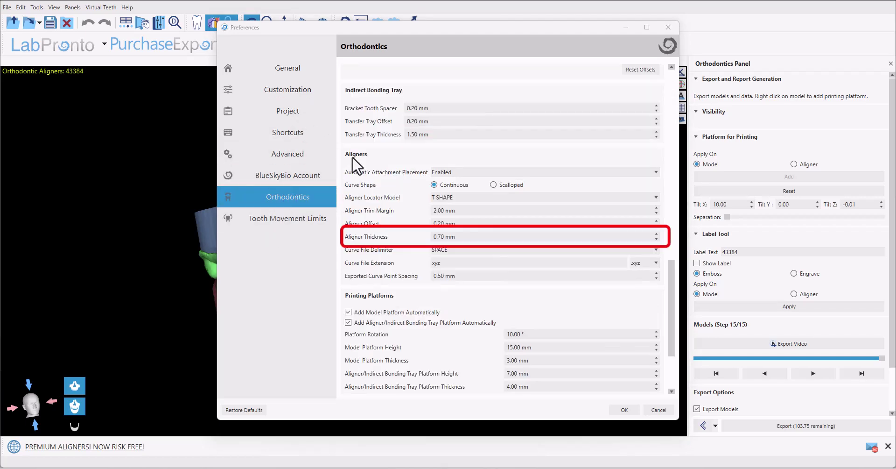
scroll(351, 161, down, 6)
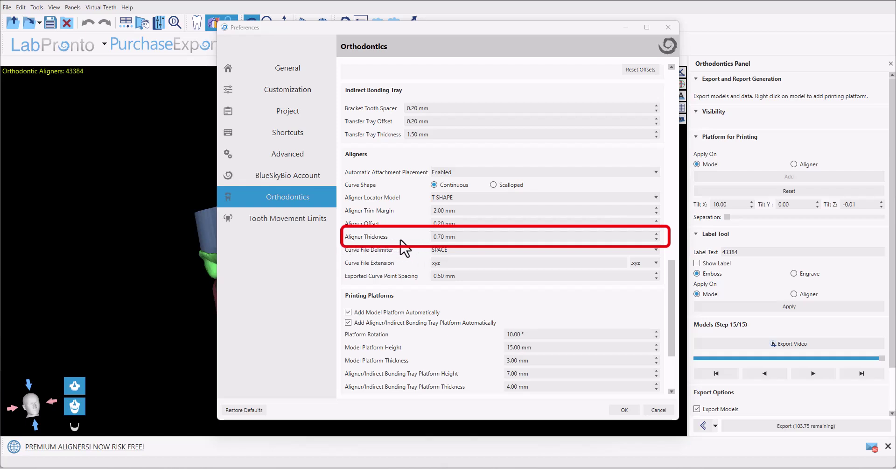
click(440, 236)
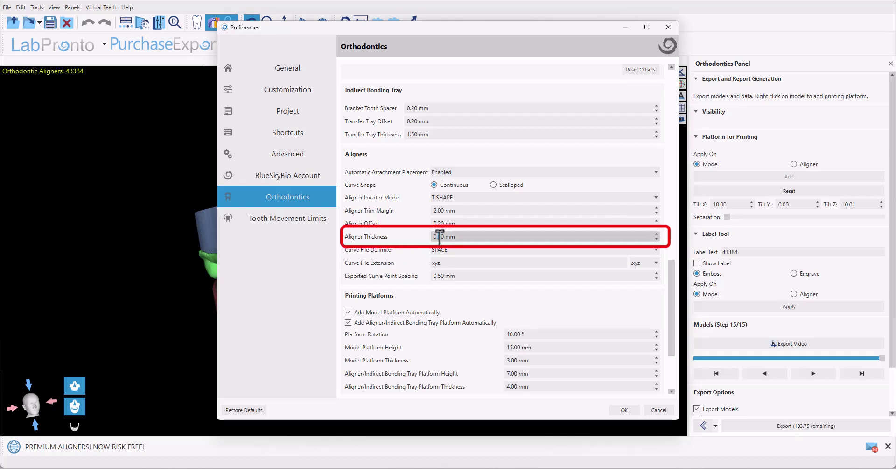
click(630, 411)
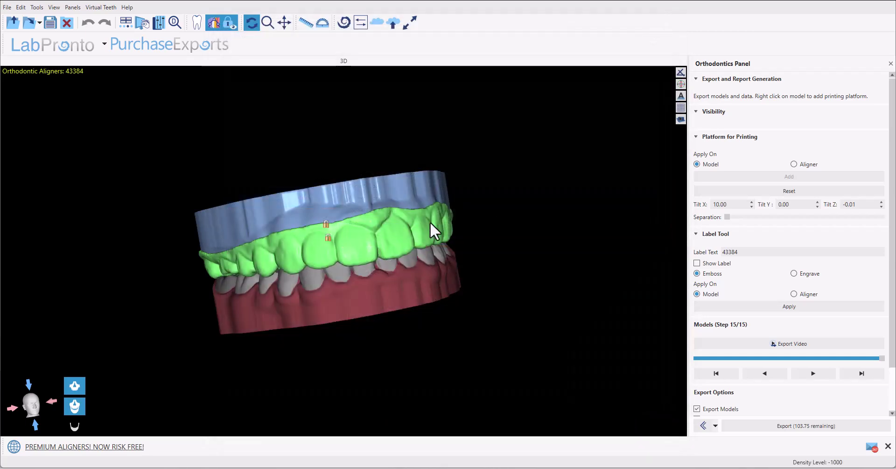
Move the treatment step slider back to 0/15 and turn off Export Models.
drag(416, 279, 458, 285)
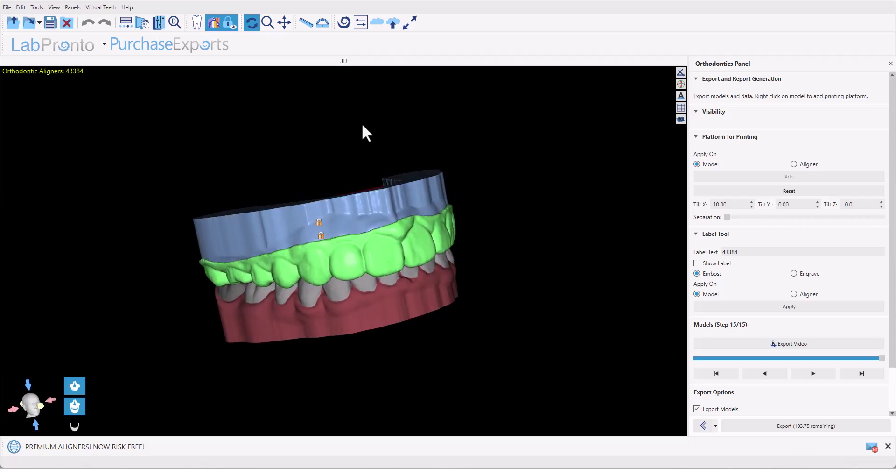
click(697, 358)
drag(701, 361, 832, 360)
click(764, 372)
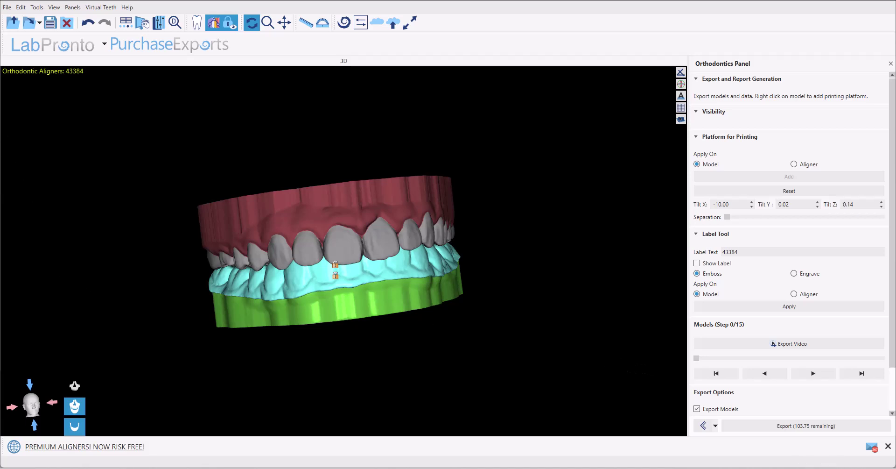
click(697, 409)
drag(547, 411, 391, 155)
drag(697, 358, 640, 372)
Hide the upper jaw and inspect the aligner on its green printing platform.
click(75, 414)
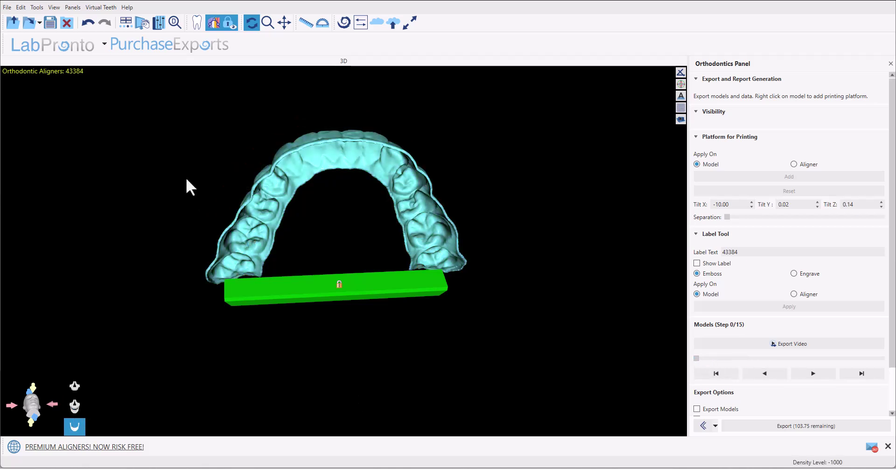
drag(184, 184, 595, 239)
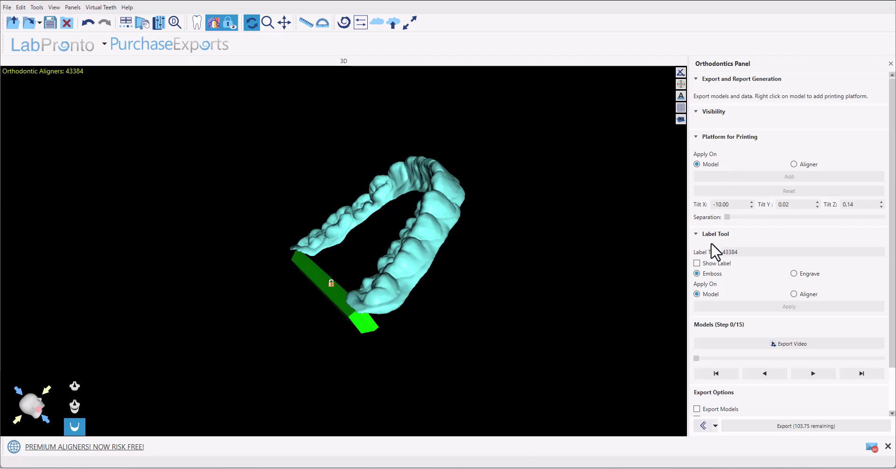
drag(420, 189, 737, 173)
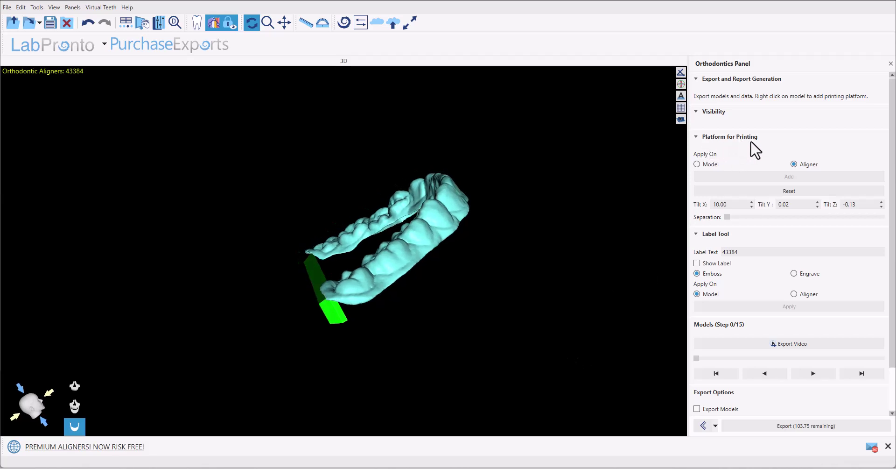
drag(422, 291, 465, 278)
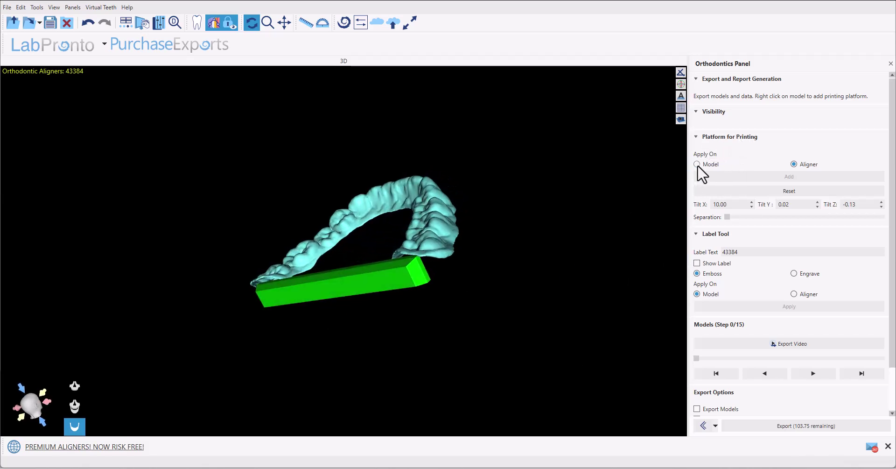
Apply the printing platform to the Aligner, leaving Export Models off.
click(794, 163)
click(718, 409)
click(696, 408)
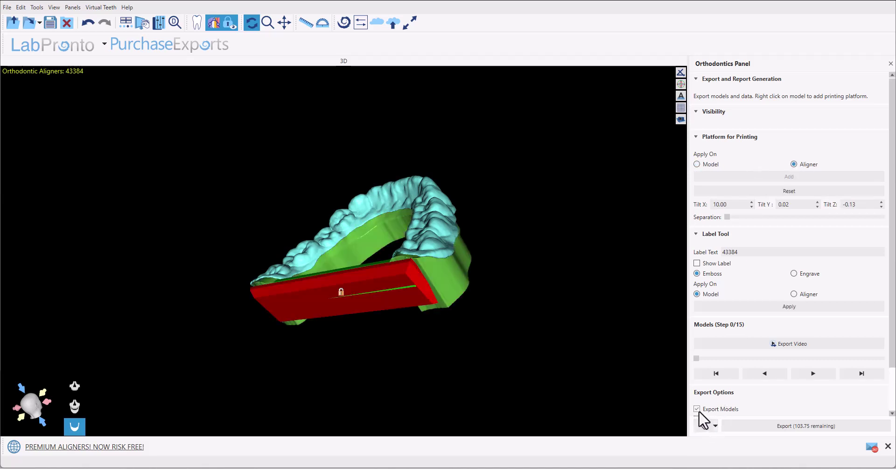
drag(488, 353, 394, 257)
drag(188, 335, 356, 290)
click(357, 292)
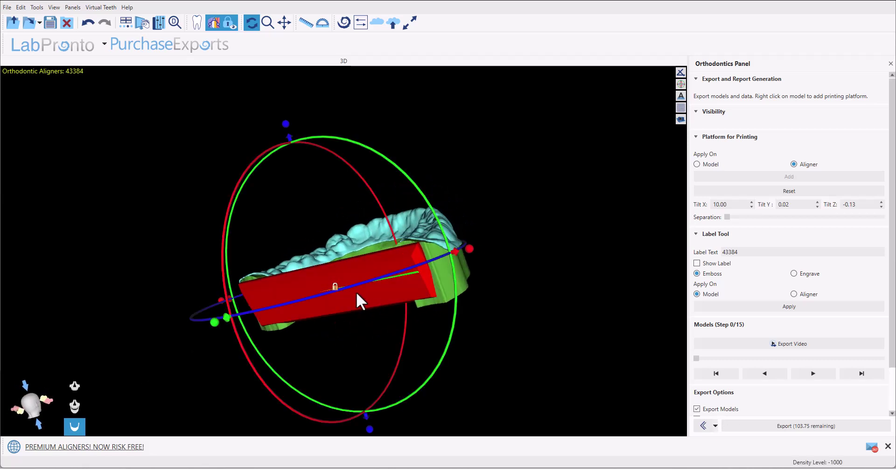
click(709, 411)
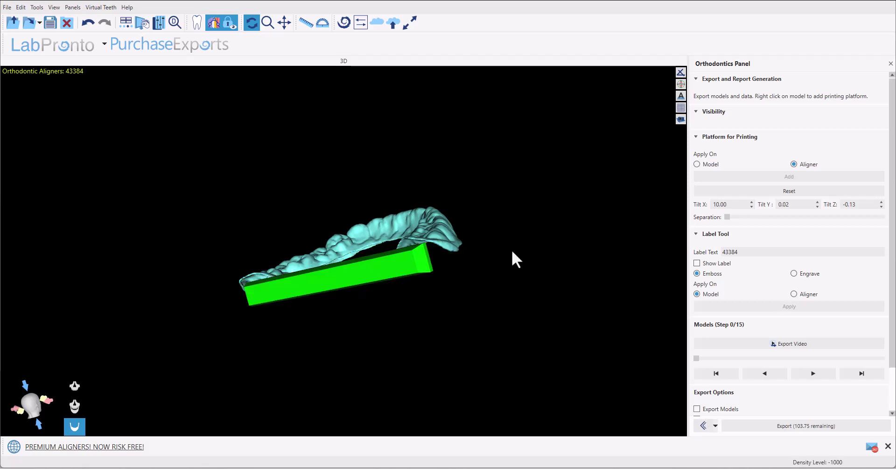
Tilt the aligner's platform with the rotation gizmo and drag Separation to split it into two blocks.
click(381, 278)
drag(371, 280, 266, 329)
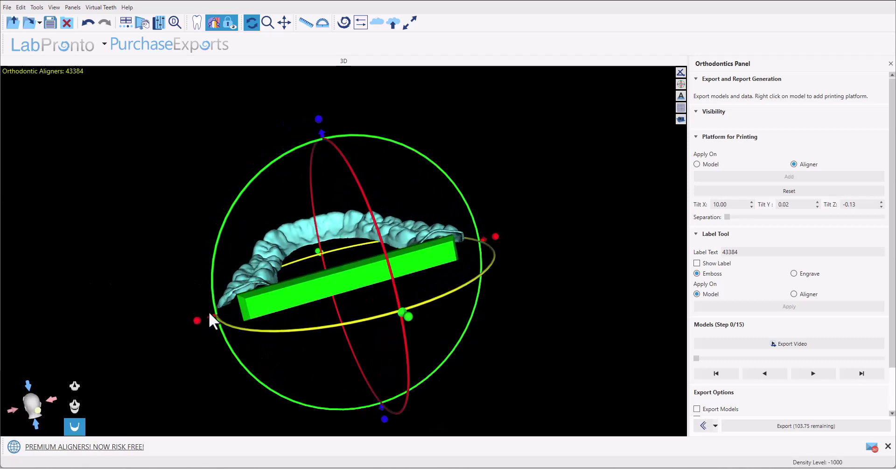
mouse_move(196, 322)
mouse_down()
mouse_move(180, 329)
mouse_move(195, 320)
mouse_up()
drag(495, 239, 513, 250)
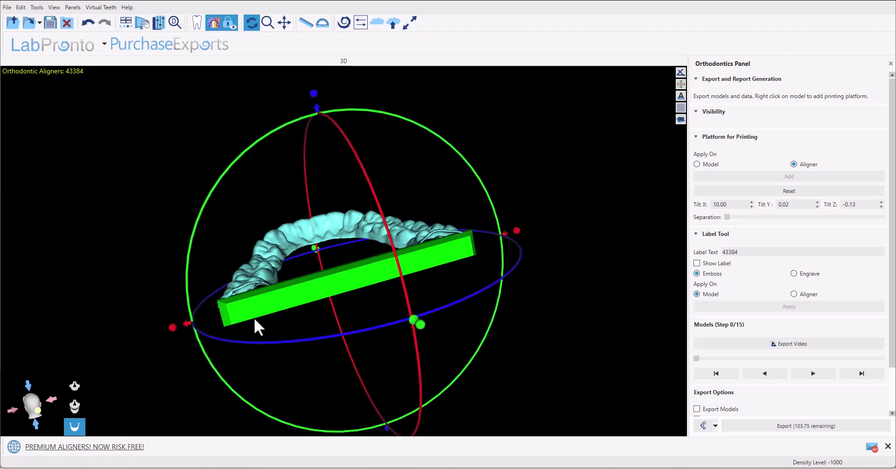
scroll(175, 303, down, 3)
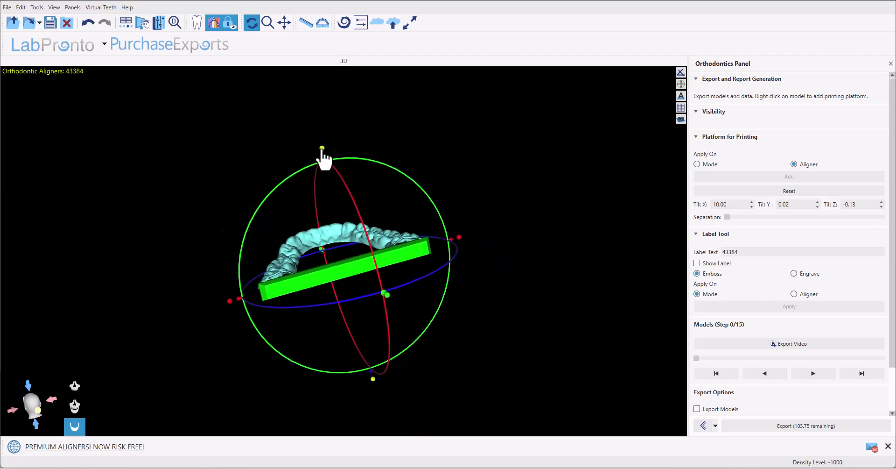
drag(323, 158, 315, 121)
drag(108, 314, 159, 334)
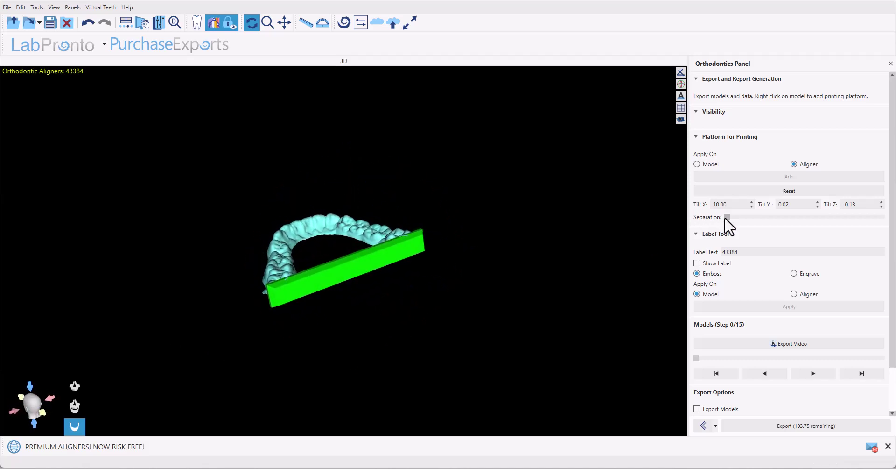
drag(728, 217, 801, 225)
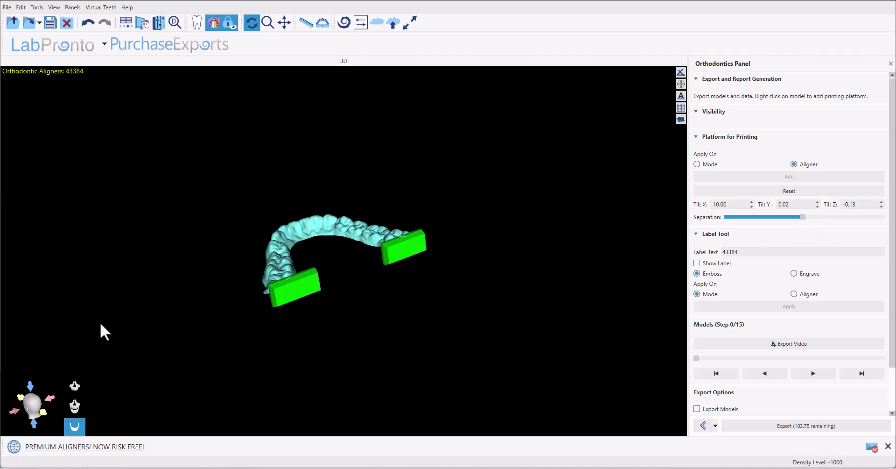
Try another X-axis tilt on the platform block, then undo the stray rotations.
drag(102, 330, 386, 315)
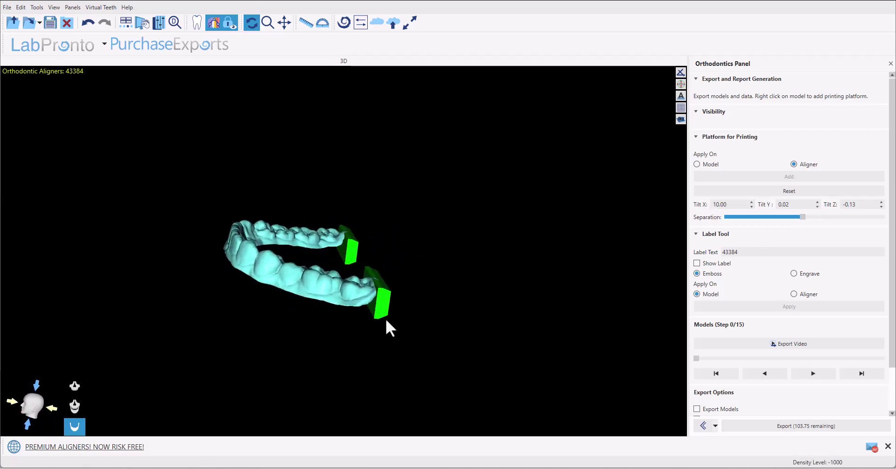
click(385, 312)
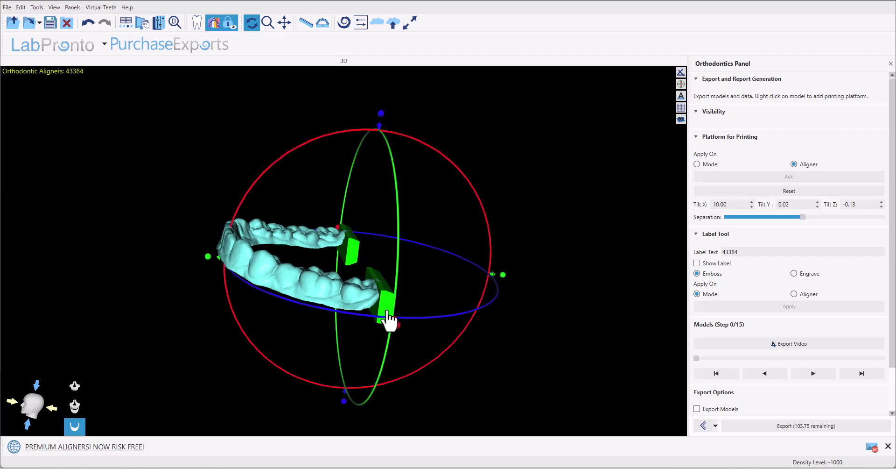
click(329, 299)
mouse_move(713, 210)
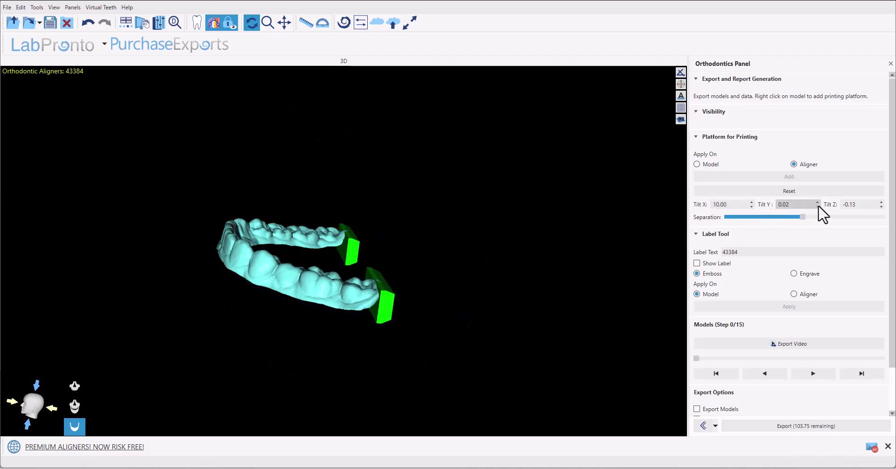
click(393, 314)
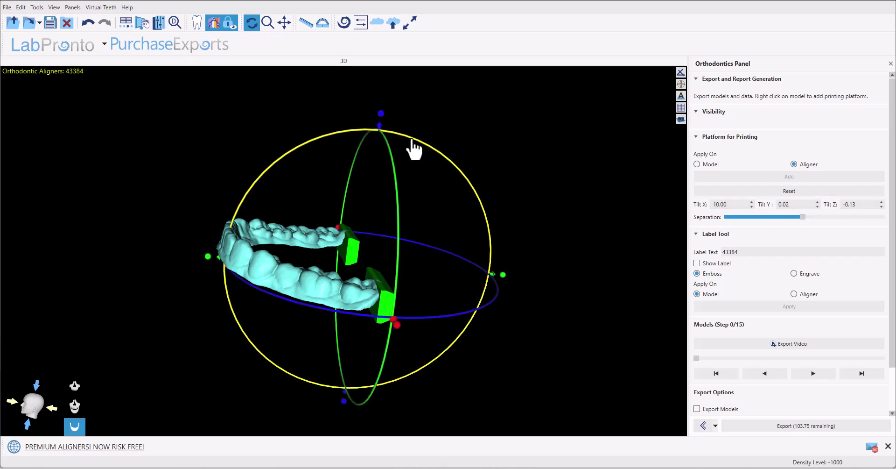
drag(411, 140, 415, 176)
click(83, 25)
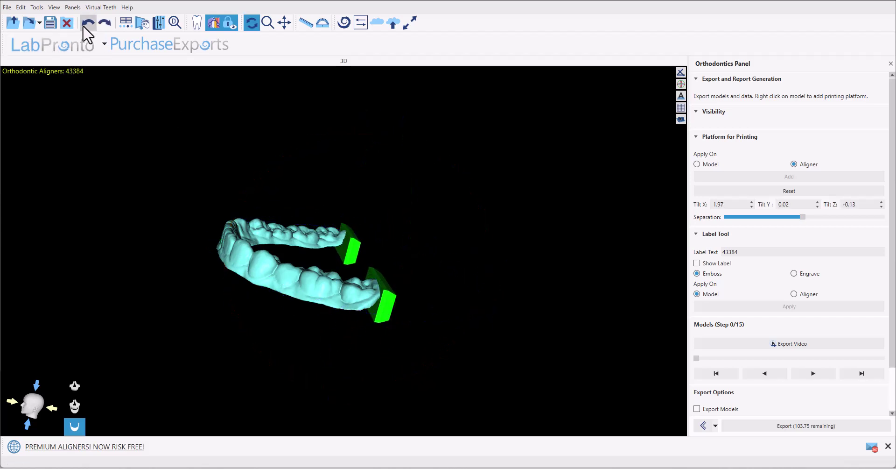
click(83, 24)
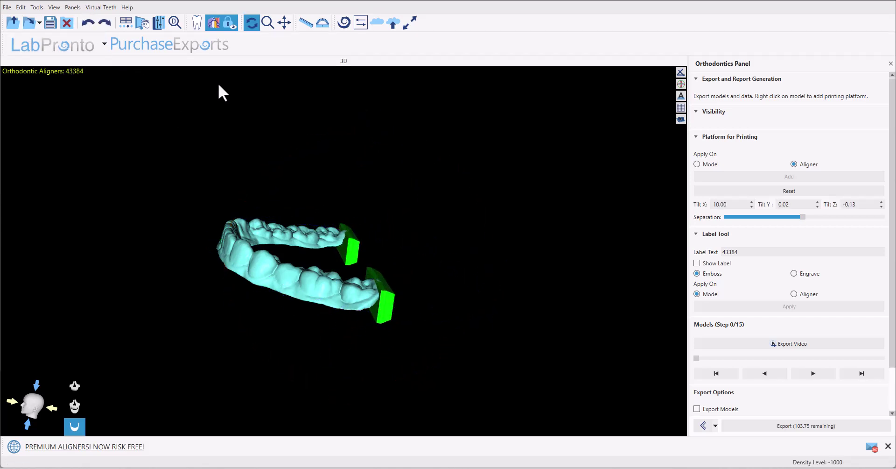
drag(326, 210, 354, 258)
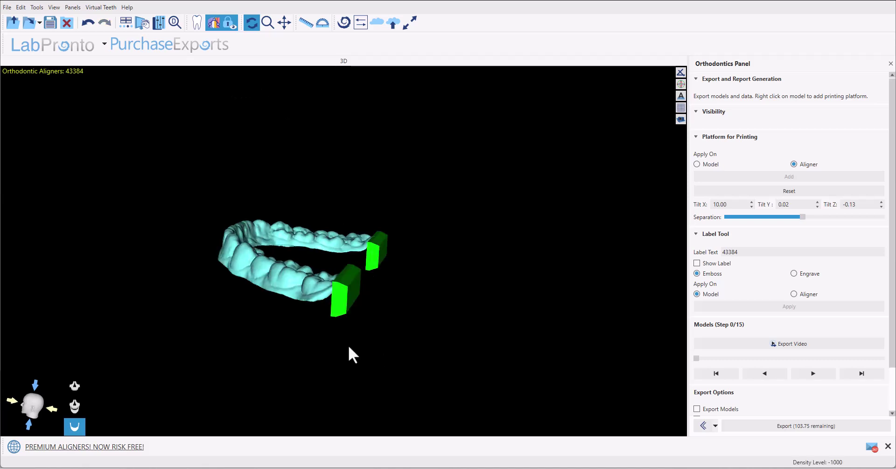
click(344, 302)
drag(105, 267, 124, 286)
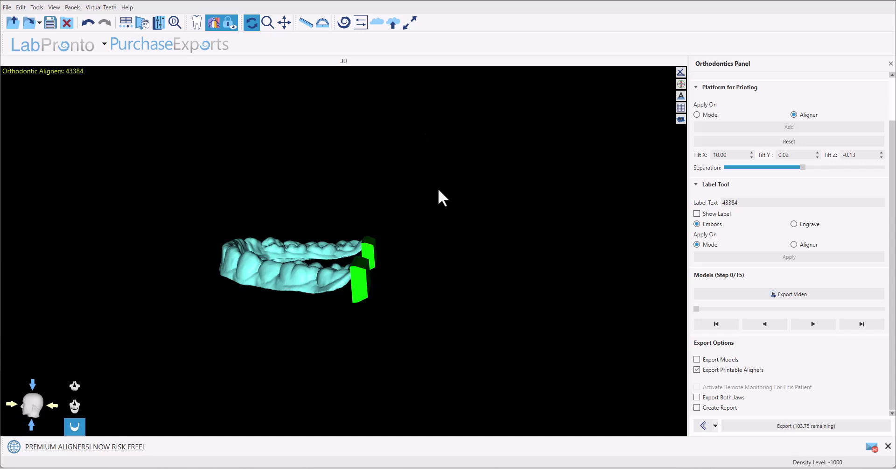
Export models instead of printable aligners and apply the platform to the Model.
click(697, 369)
click(697, 359)
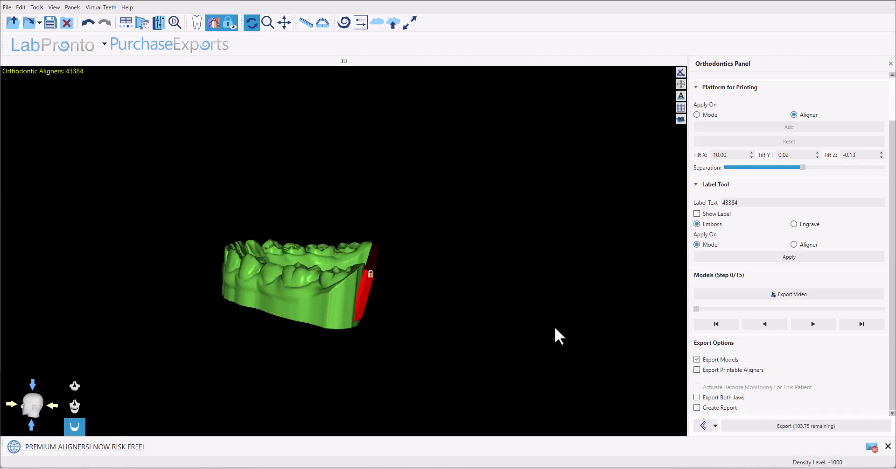
click(710, 116)
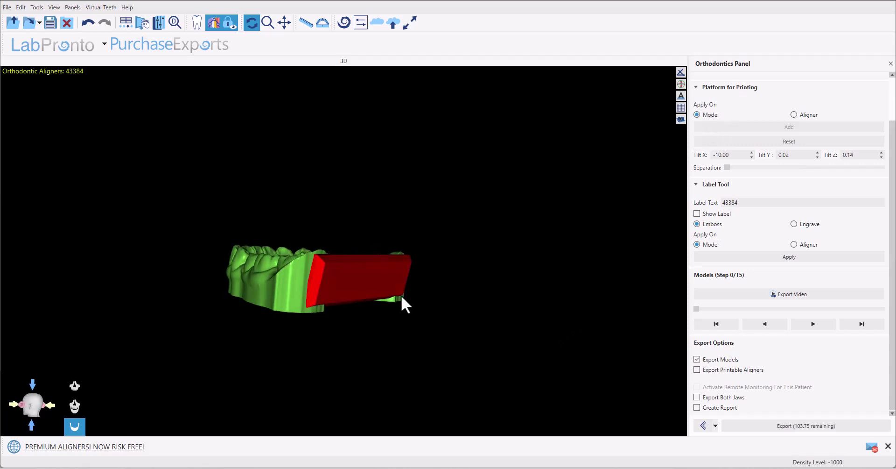
Tilt the model's red platform to about 1° and split it into two separated blocks.
drag(469, 252, 470, 234)
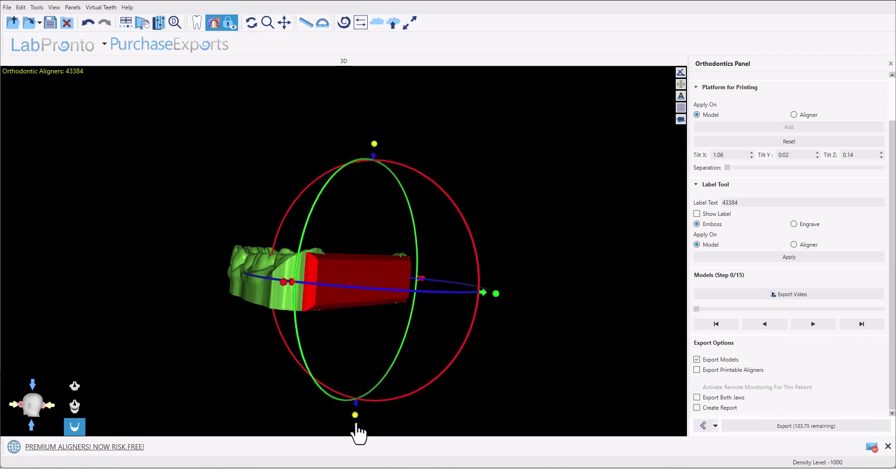
drag(637, 256, 476, 306)
drag(200, 284, 195, 277)
drag(728, 168, 800, 176)
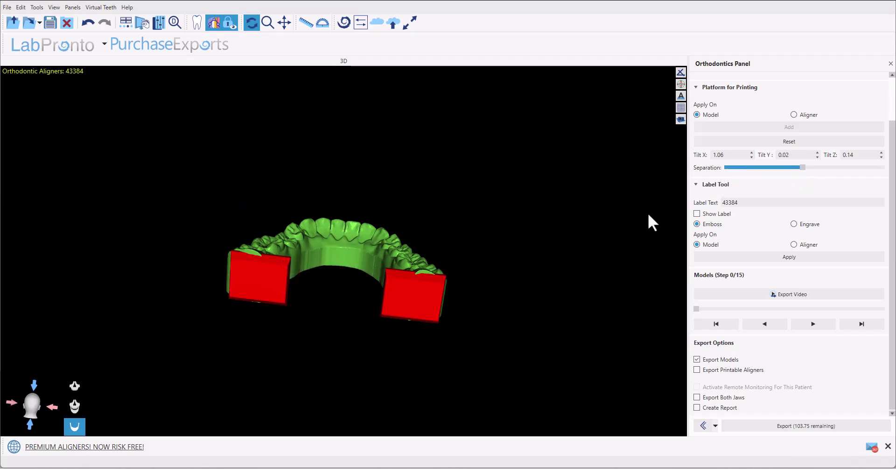
right_drag(89, 249, 368, 362)
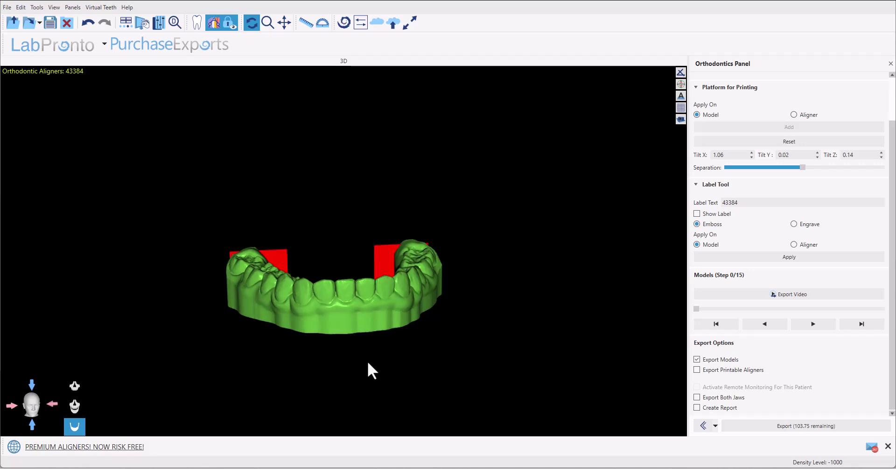
Turn off Export Models, rotate the aligner's platform and split it into two separated blocks.
click(329, 287)
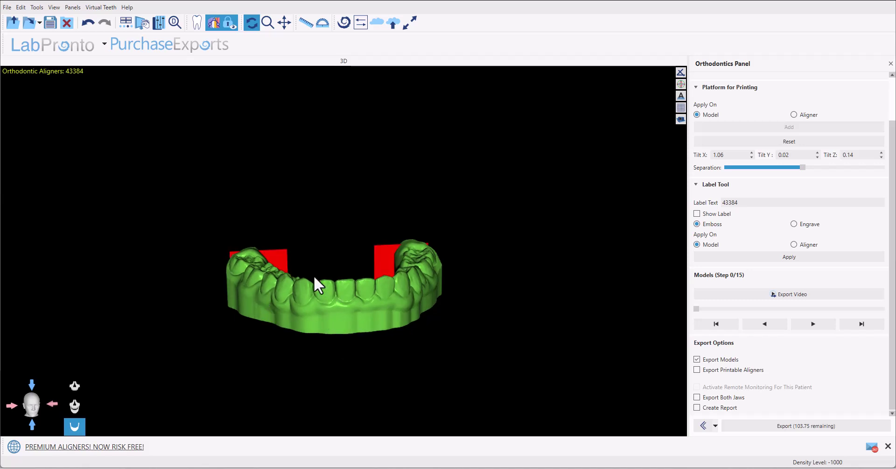
click(74, 386)
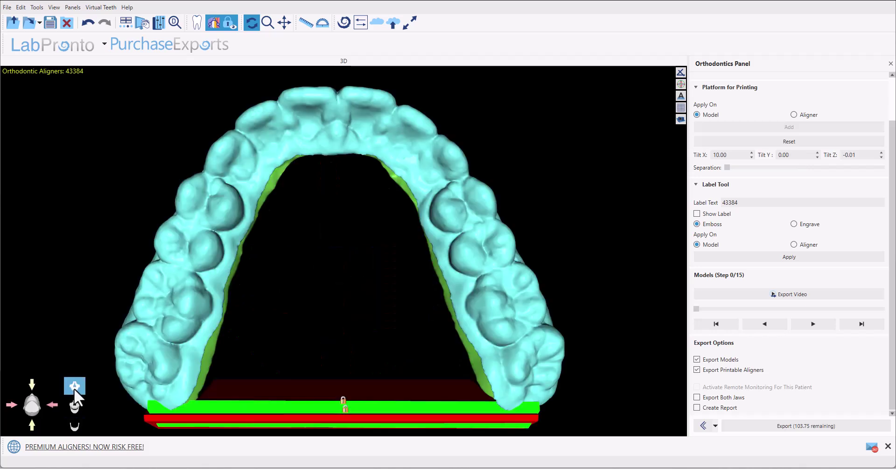
drag(368, 410, 440, 104)
click(697, 359)
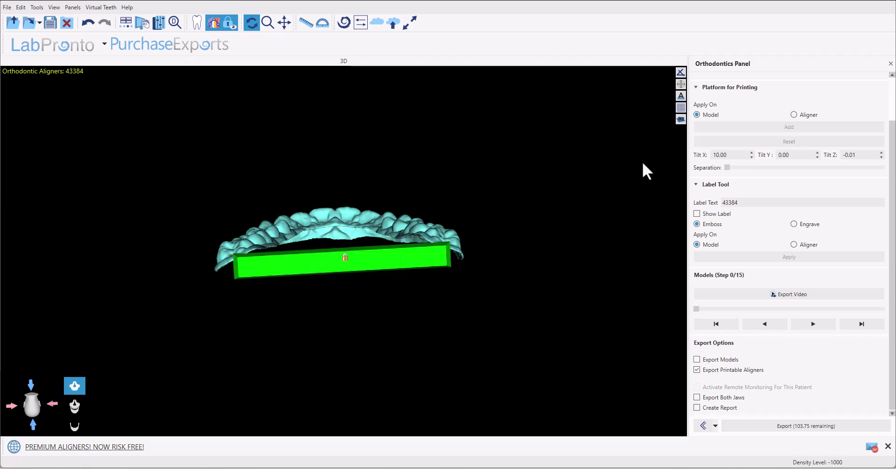
click(370, 276)
drag(496, 256, 507, 262)
drag(187, 270, 486, 334)
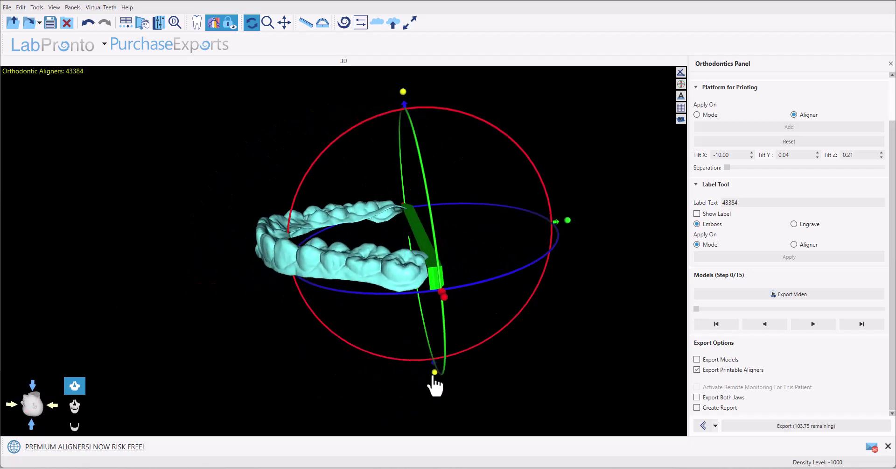
drag(402, 91, 401, 72)
drag(728, 168, 825, 168)
Put the platform back on the Model, tilt it to 1.57 and split it into two blocks.
click(721, 360)
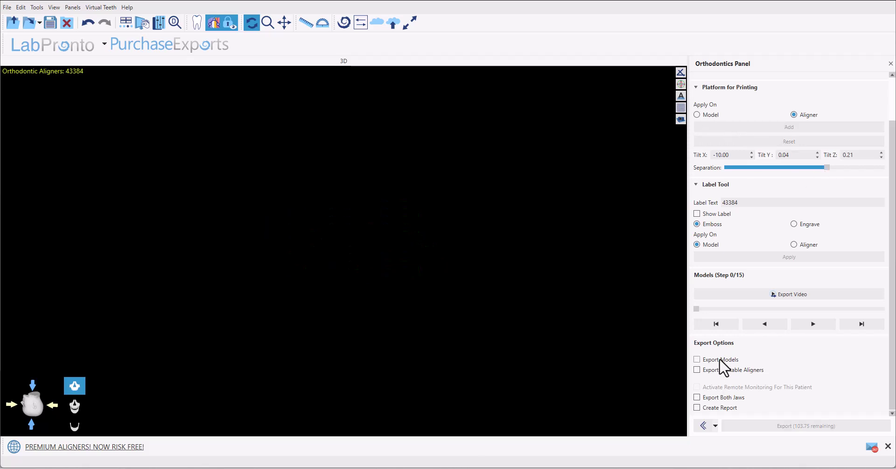
click(697, 115)
click(377, 268)
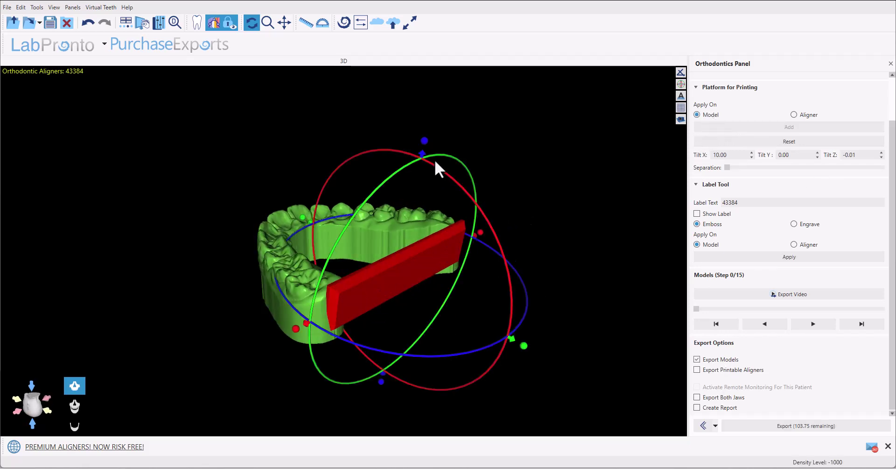
drag(422, 155, 422, 162)
drag(484, 233, 484, 214)
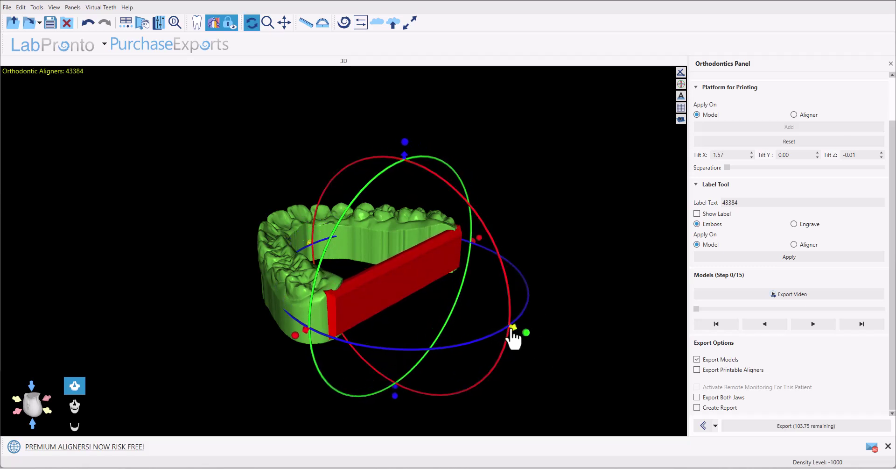
drag(514, 328, 516, 329)
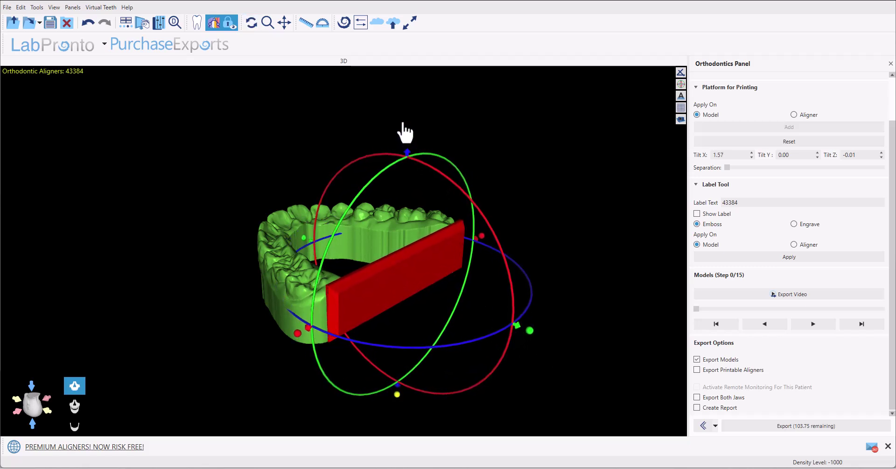
key(f)
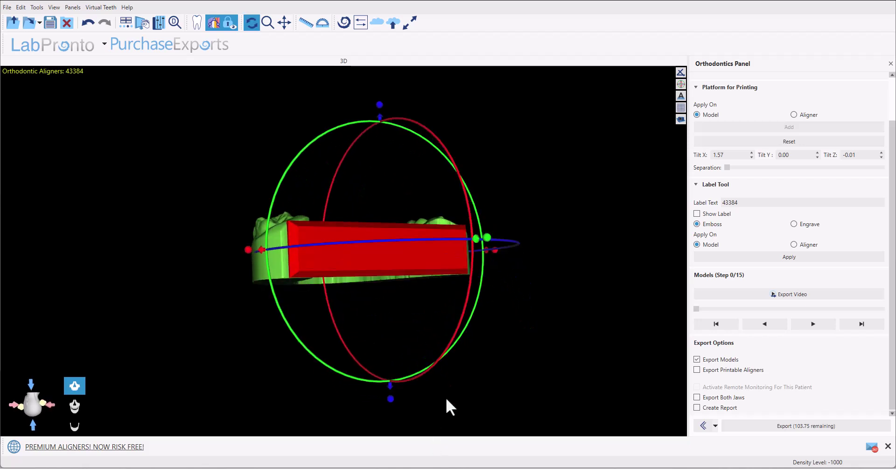
drag(729, 168, 813, 168)
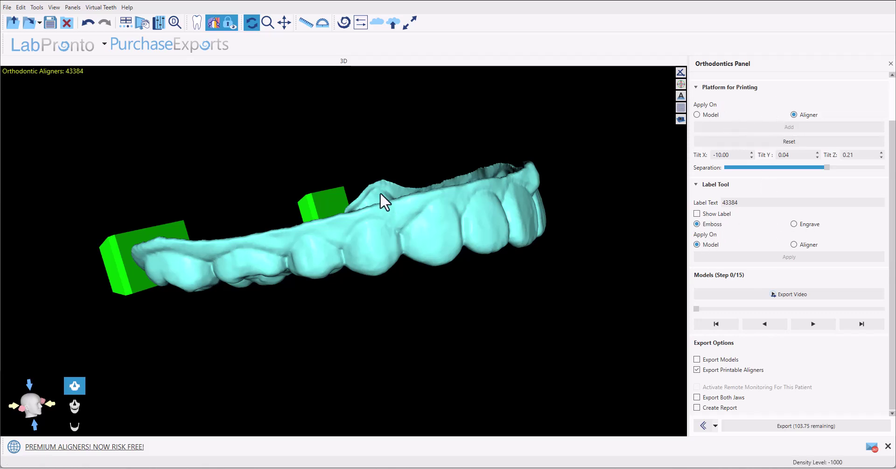
Set the Label Tool to apply the case-number label on the Aligner.
drag(372, 192, 334, 188)
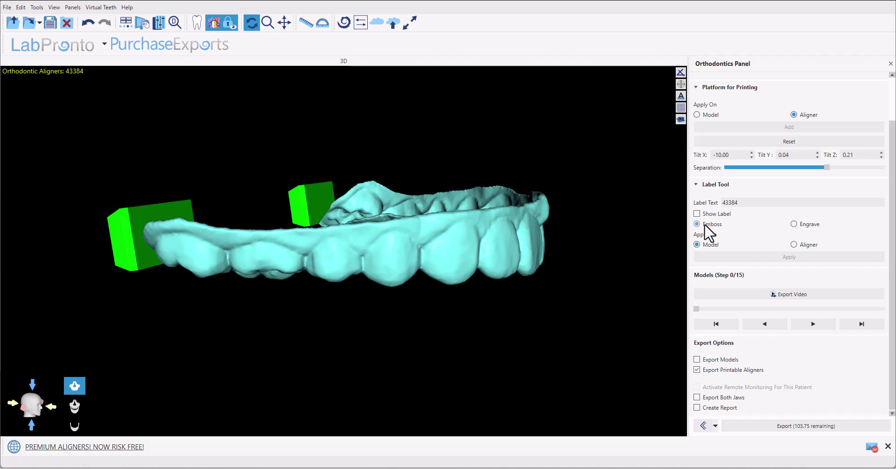
click(810, 246)
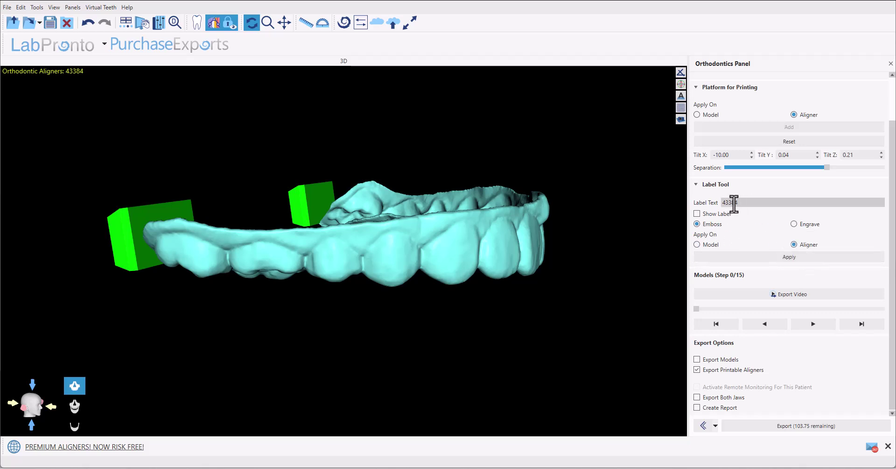
Turn on Show Label and replace the label text with SB.
click(697, 214)
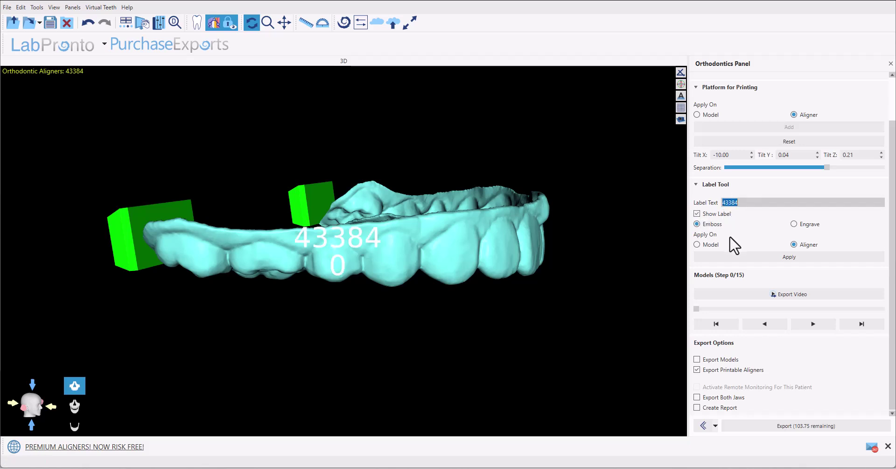
text(SK)
key(BackSpace)
text(B)
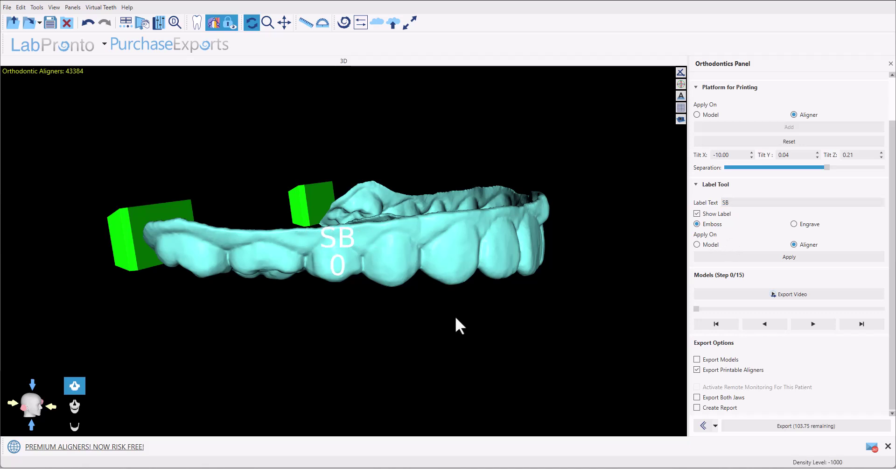
scroll(440, 321, up, 3)
scroll(441, 303, up, 5)
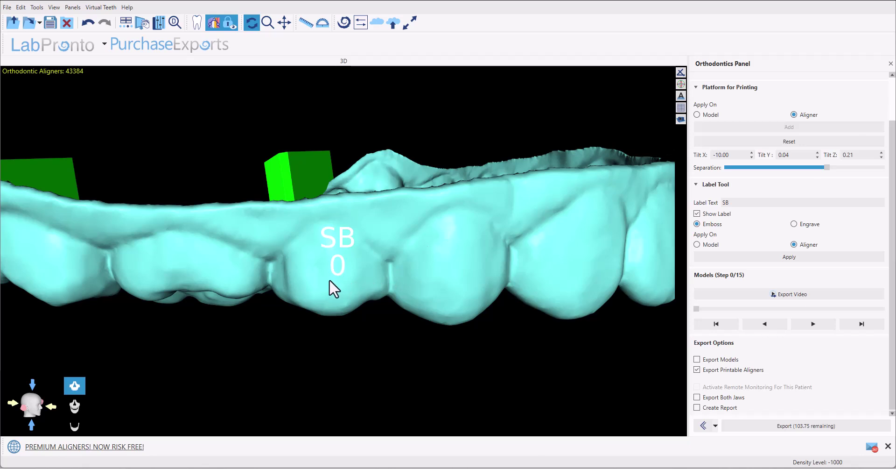
drag(314, 281, 321, 276)
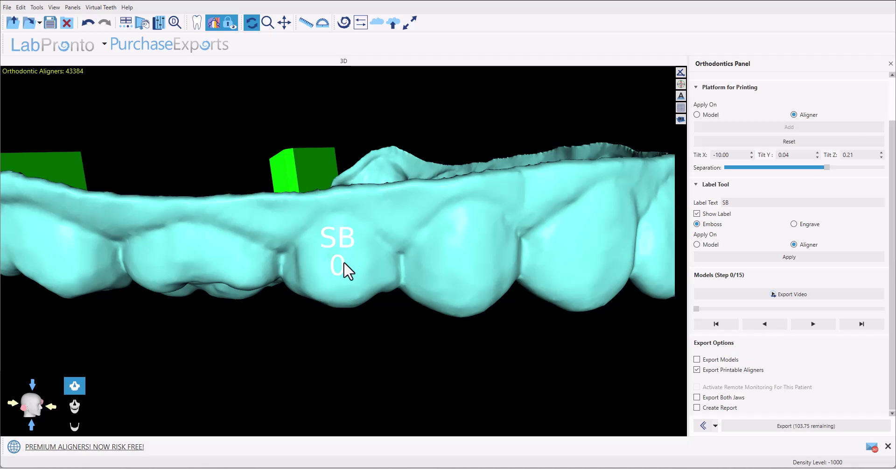
click(296, 189)
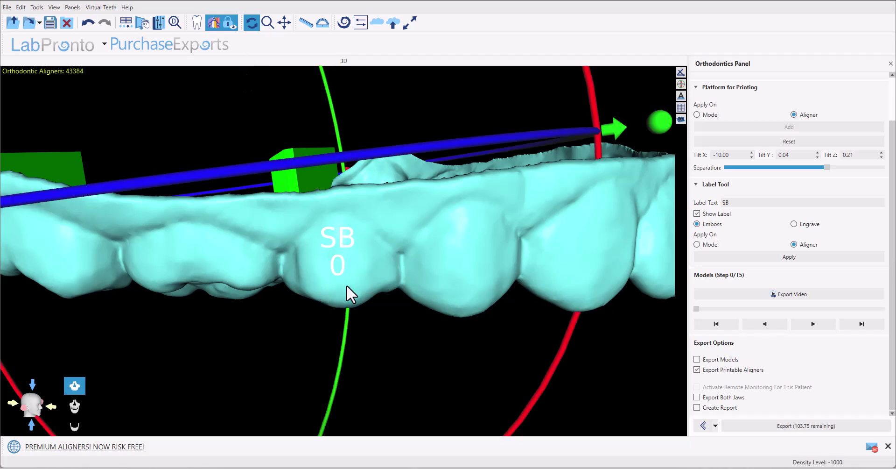
click(329, 247)
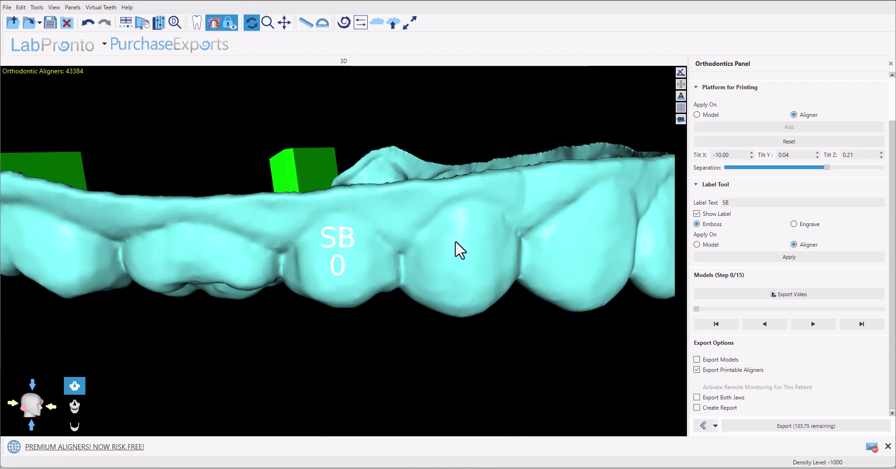
drag(736, 202, 719, 202)
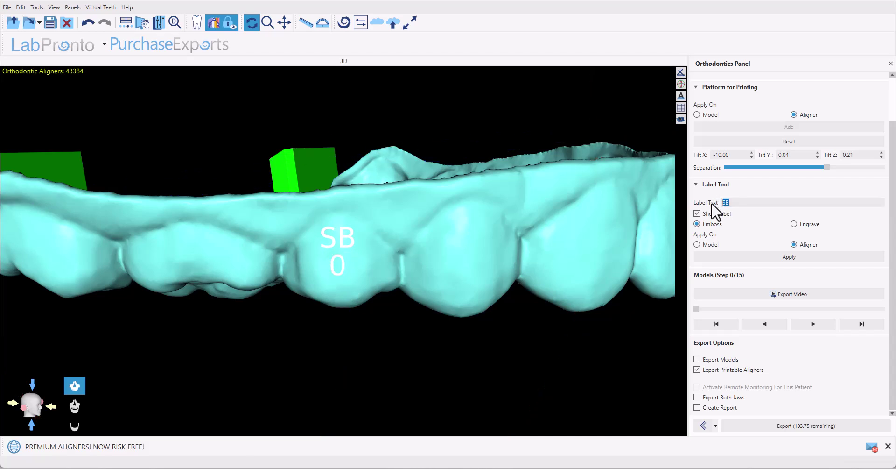
key(BackSpace)
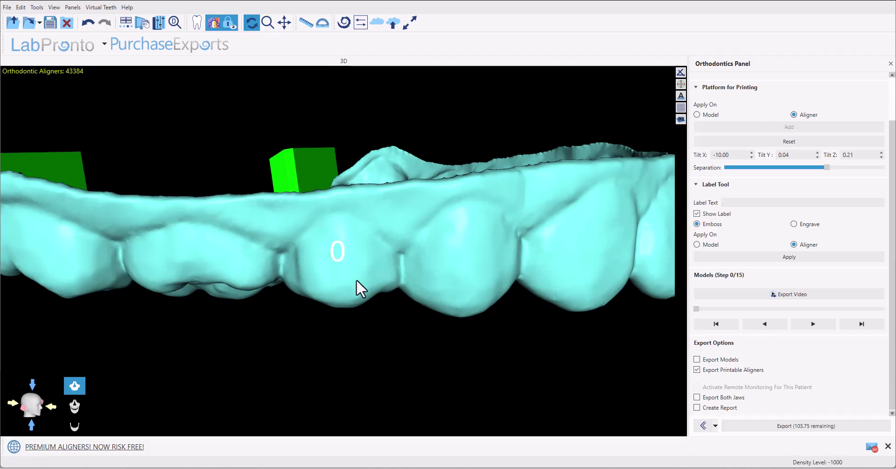
click(744, 202)
text(SB)
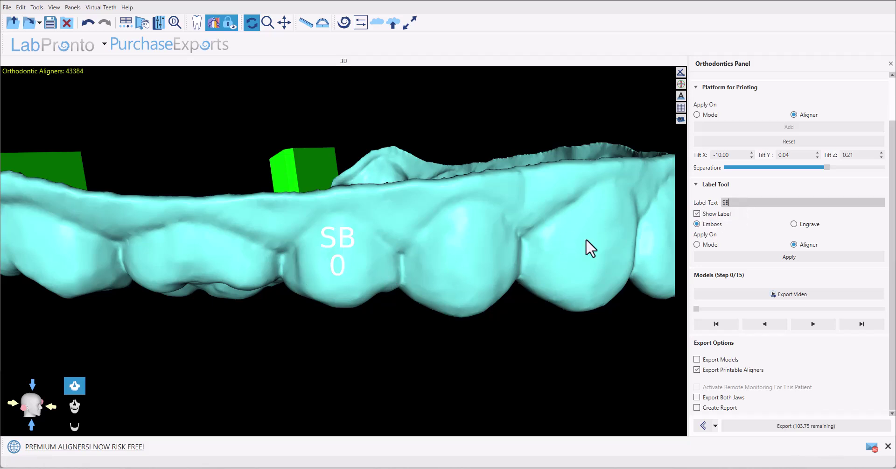
Check the SB label preview on the aligner, then apply it as an emboss.
click(340, 273)
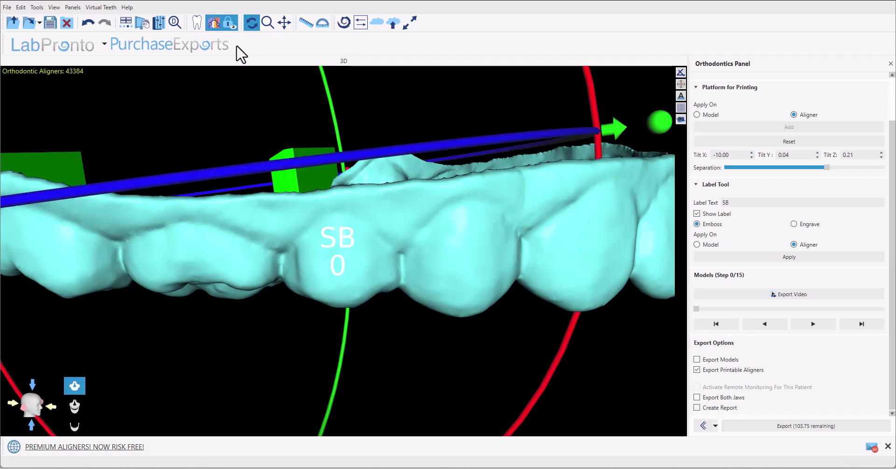
click(205, 324)
scroll(204, 314, down, 5)
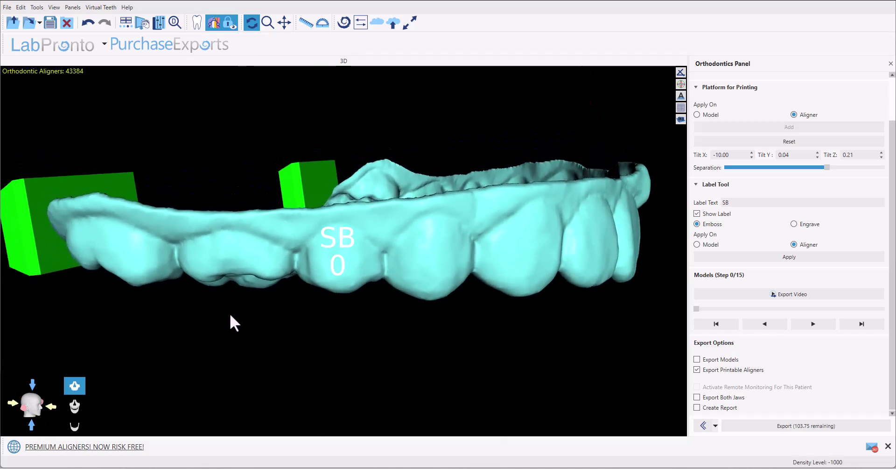
scroll(254, 406, down, 2)
scroll(260, 417, up, 5)
scroll(241, 334, up, 6)
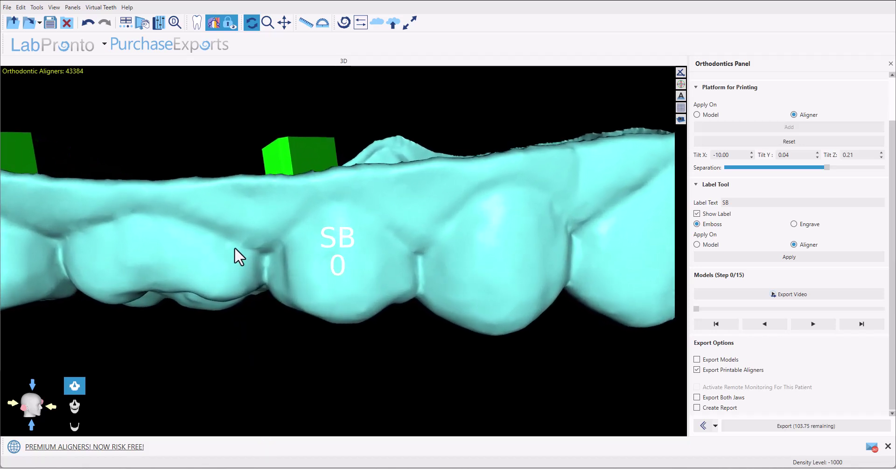
scroll(232, 230, up, 8)
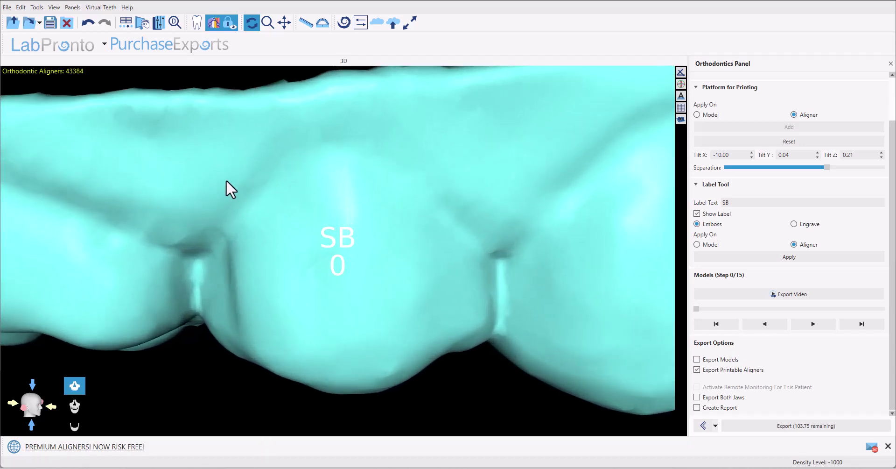
scroll(224, 164, down, 5)
drag(276, 229, 444, 311)
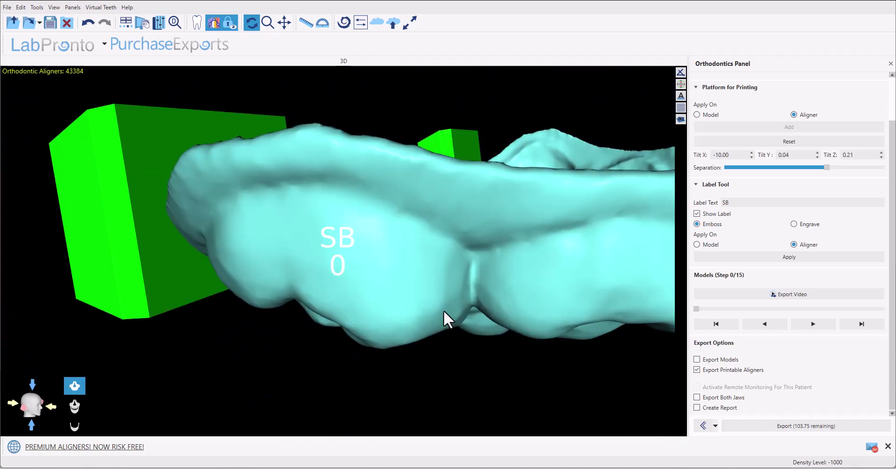
drag(444, 311, 446, 317)
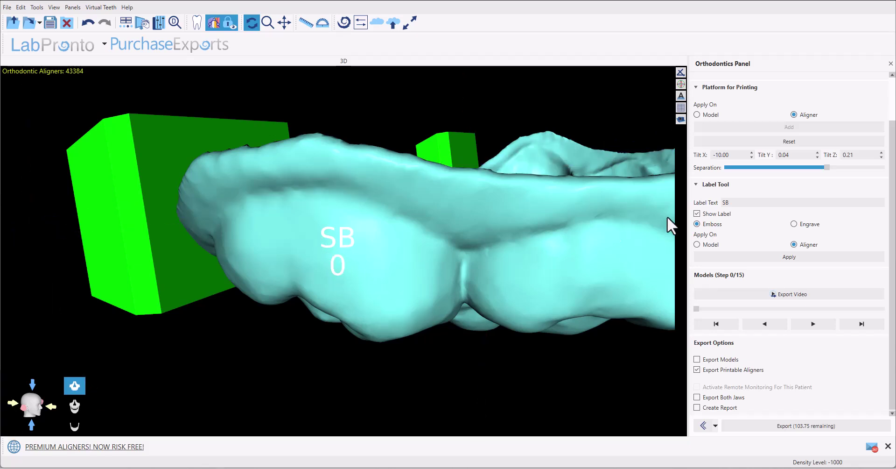
click(801, 260)
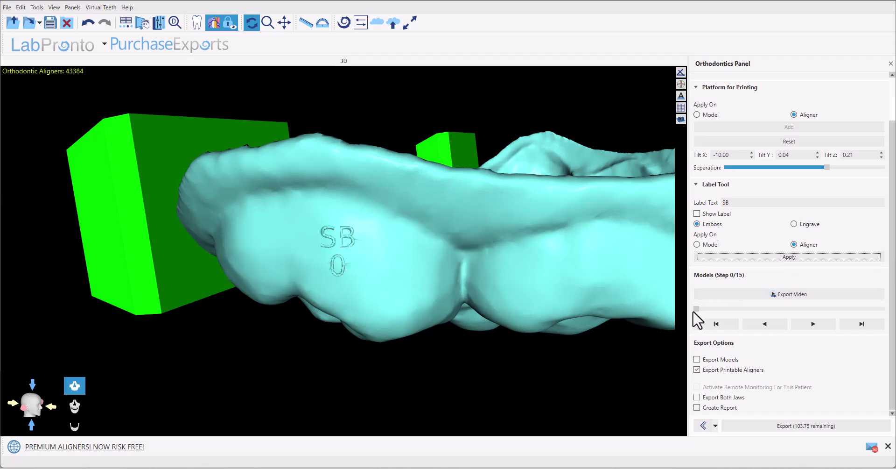
mouse_move(697, 309)
mouse_down()
mouse_move(887, 310)
mouse_move(691, 319)
mouse_up()
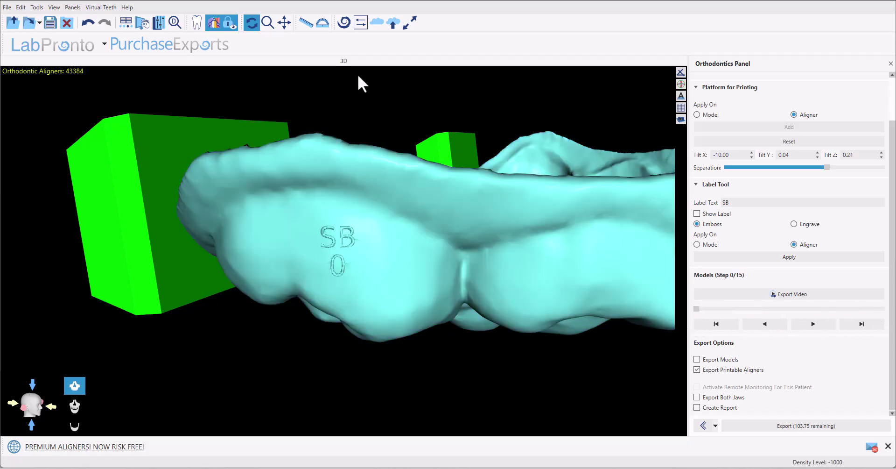
Export the models without printable aligners and preview the SB 0 label on the model.
scroll(376, 133, down, 5)
click(401, 206)
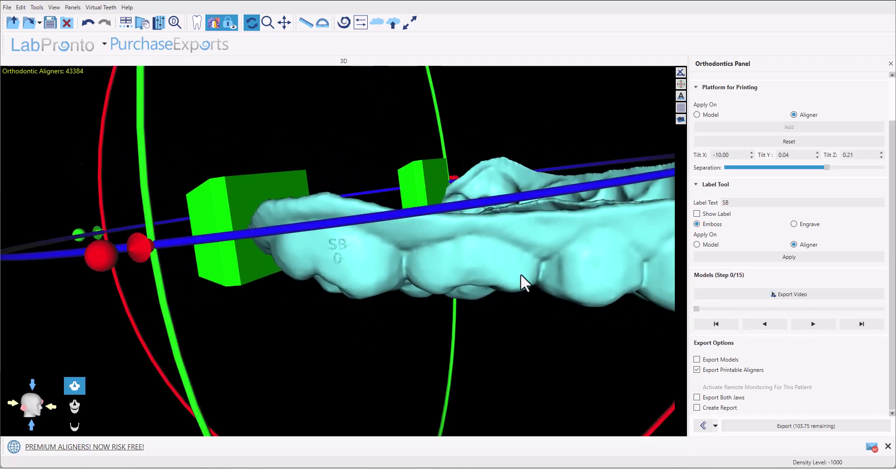
click(711, 360)
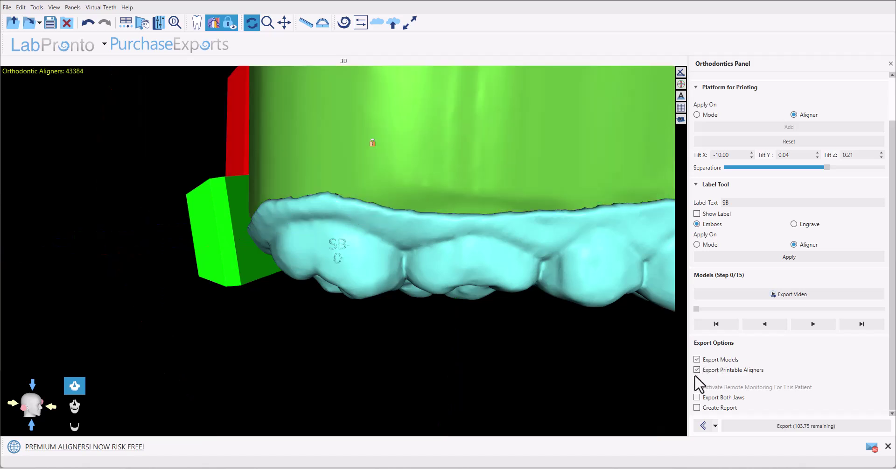
click(697, 370)
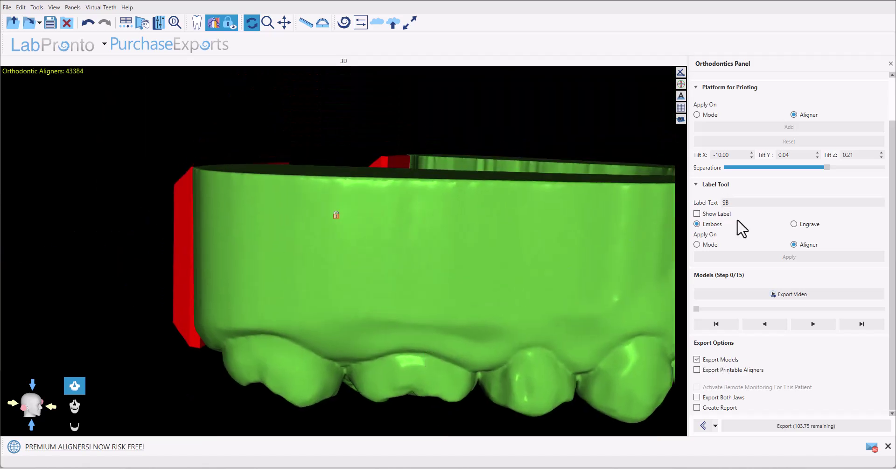
click(723, 216)
scroll(510, 285, up, 3)
scroll(513, 289, down, 2)
middle_drag(524, 300, 478, 277)
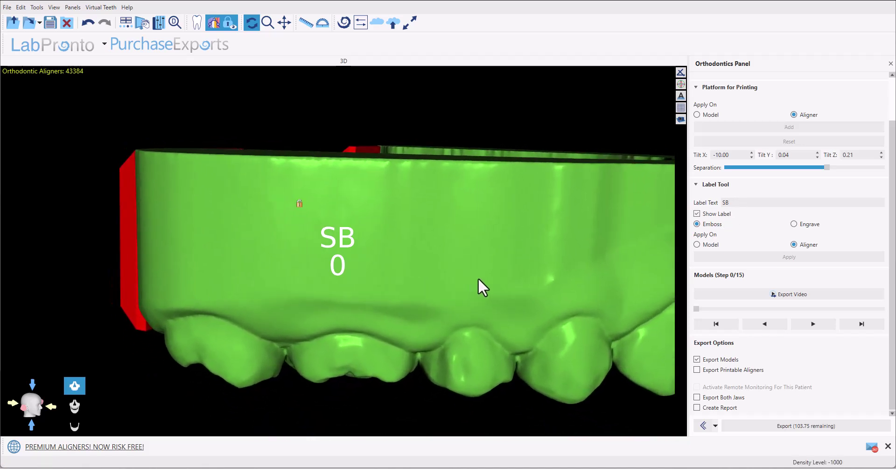
Engrave the label on the Model, accept the hollow-model warning, and check the engraving.
click(807, 226)
click(713, 246)
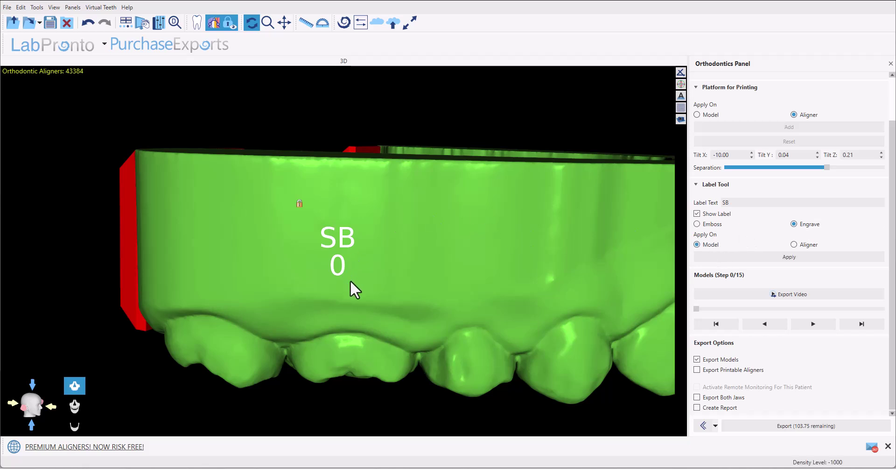
click(777, 258)
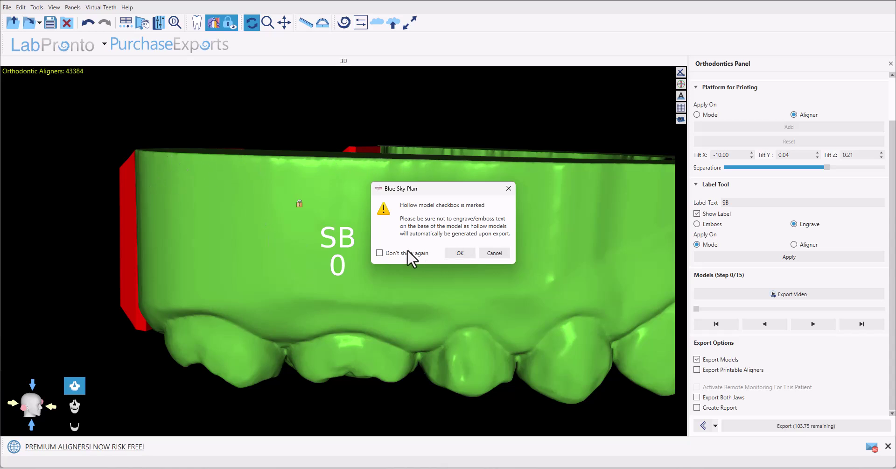
click(459, 253)
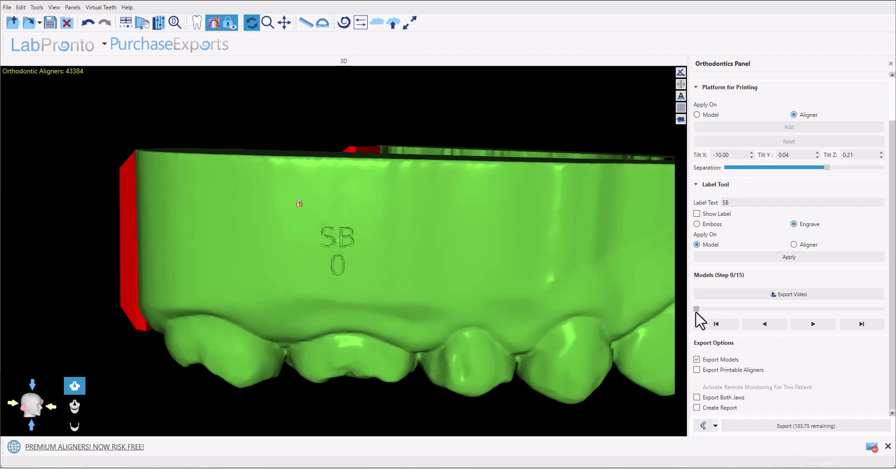
drag(396, 279, 304, 283)
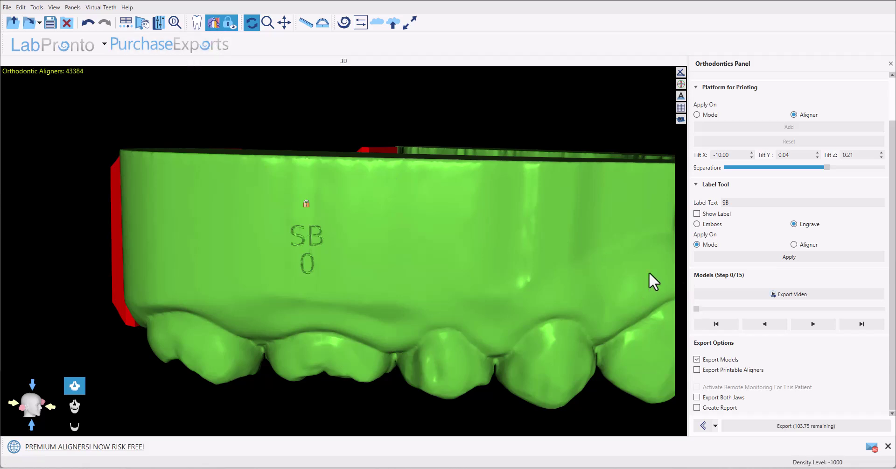
mouse_move(696, 309)
mouse_down()
mouse_move(862, 312)
mouse_move(691, 314)
mouse_up()
Keep Export Models ticked, tick Export Printable Aligners and Export Both Jaws, then check the export cost.
drag(352, 94, 374, 158)
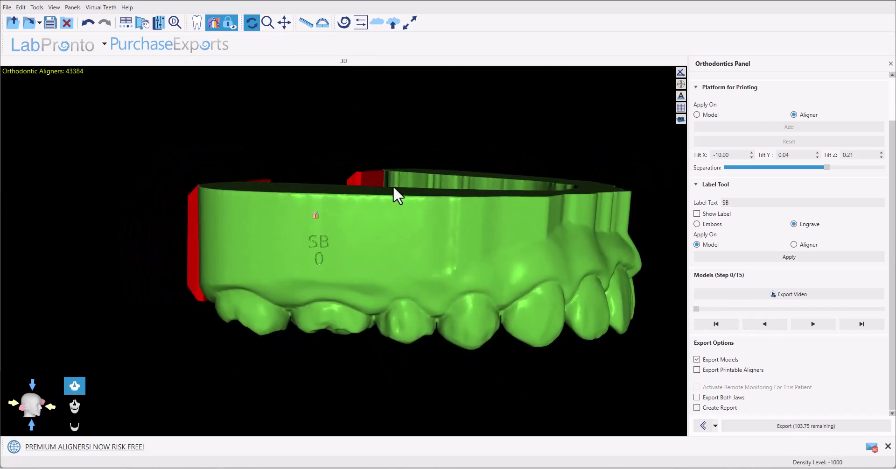
click(697, 359)
click(697, 359)
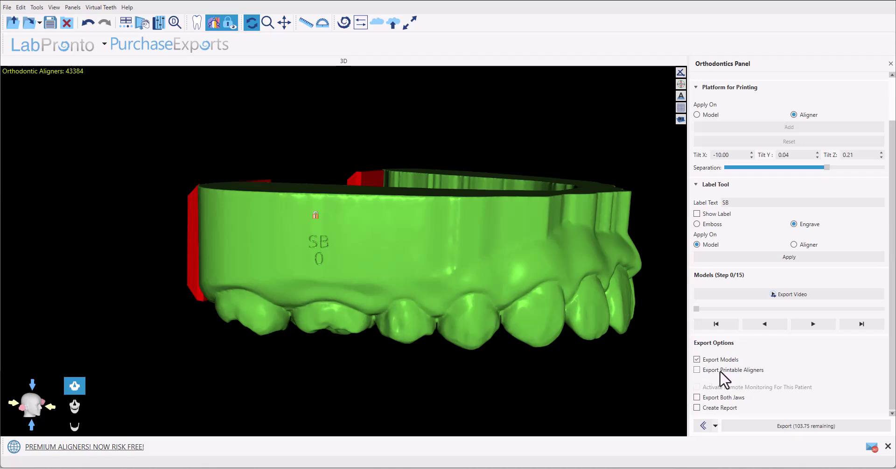
click(721, 370)
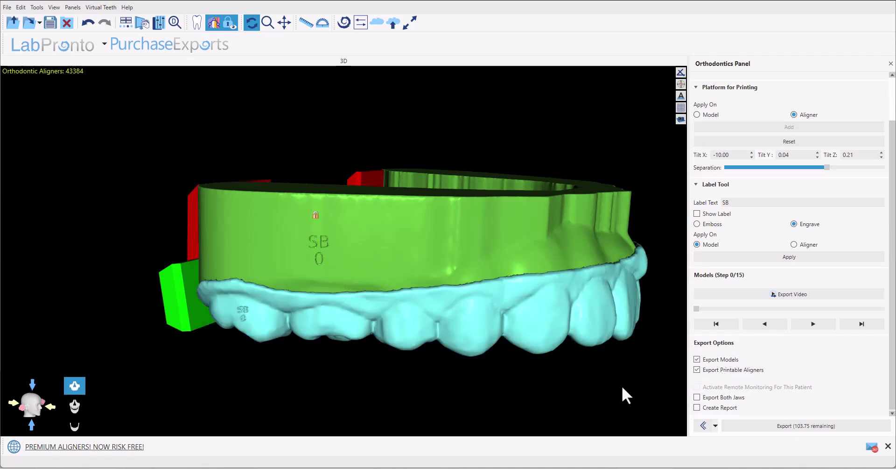
drag(307, 378, 366, 336)
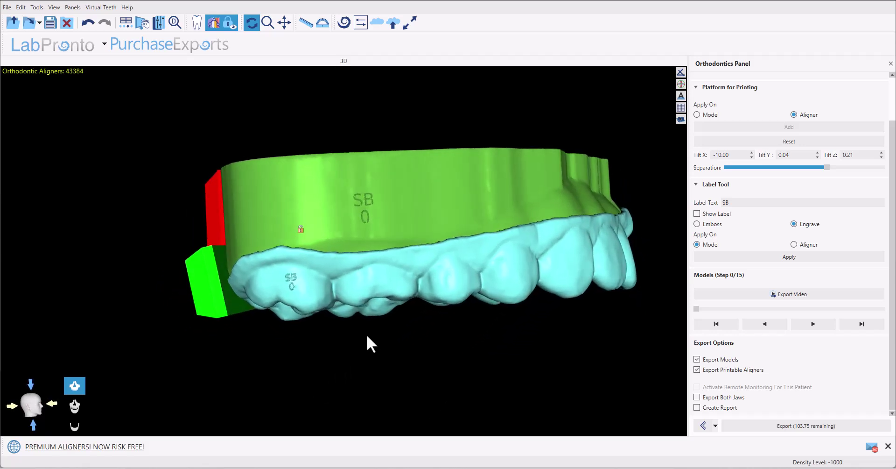
click(726, 398)
click(789, 425)
drag(460, 148, 481, 152)
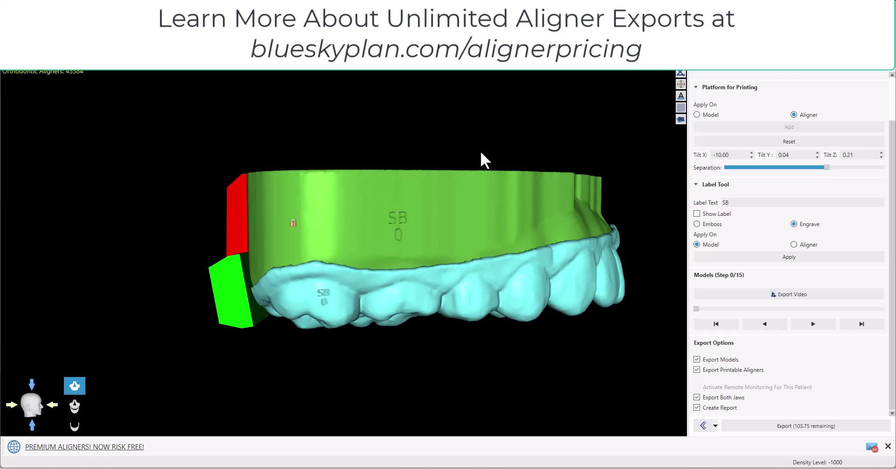
drag(597, 180, 531, 203)
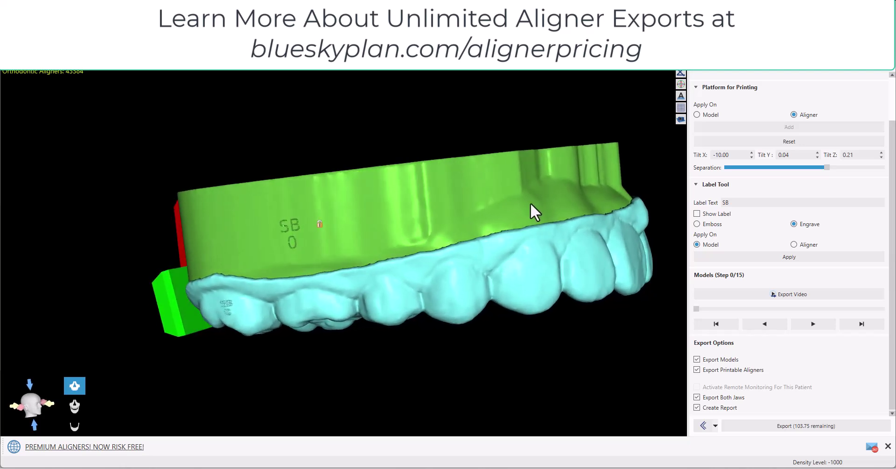
drag(415, 394, 412, 362)
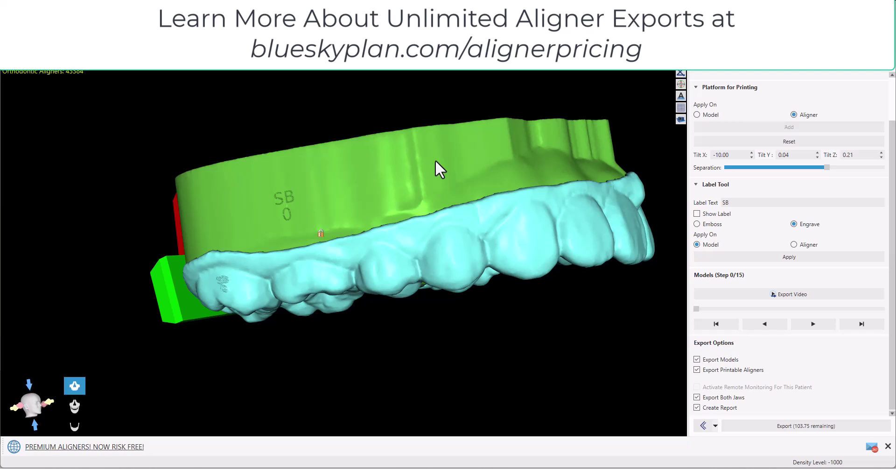
Start the export, proceed past the confirmation, and create a new Desktop folder.
click(820, 426)
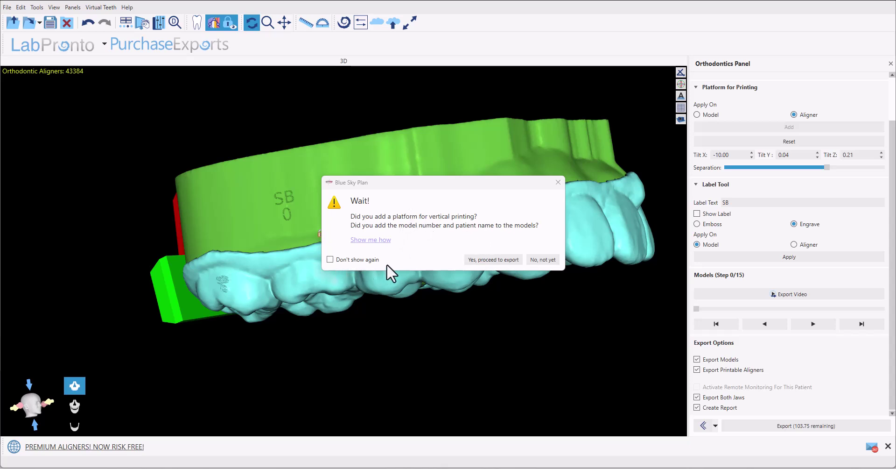
click(481, 260)
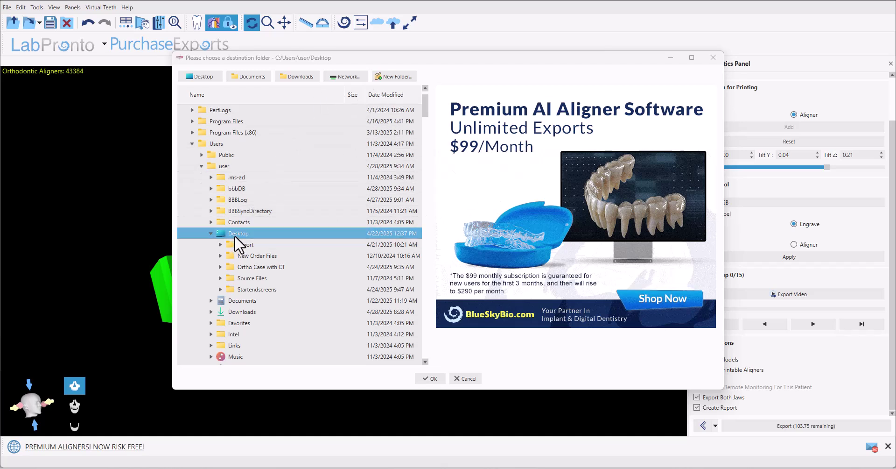
click(409, 77)
text(Direc)
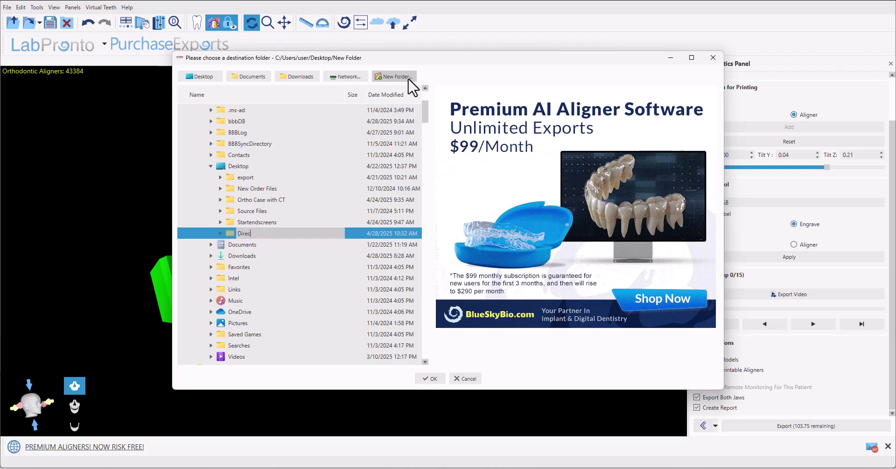
text(t Aligner Exoprt)
key(Return)
Fix the misspelled folder name so it reads 'Direct Aligner Export'.
click(282, 234)
click(294, 235)
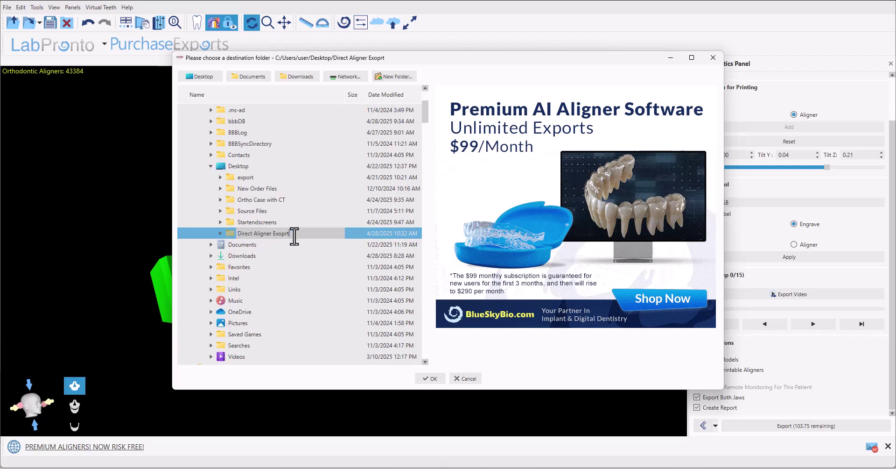
drag(273, 234, 280, 234)
click(275, 239)
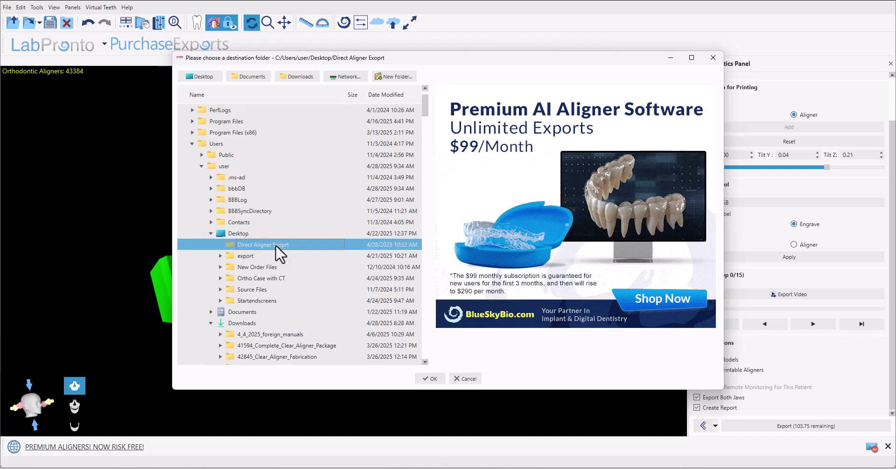
click(275, 245)
click(285, 246)
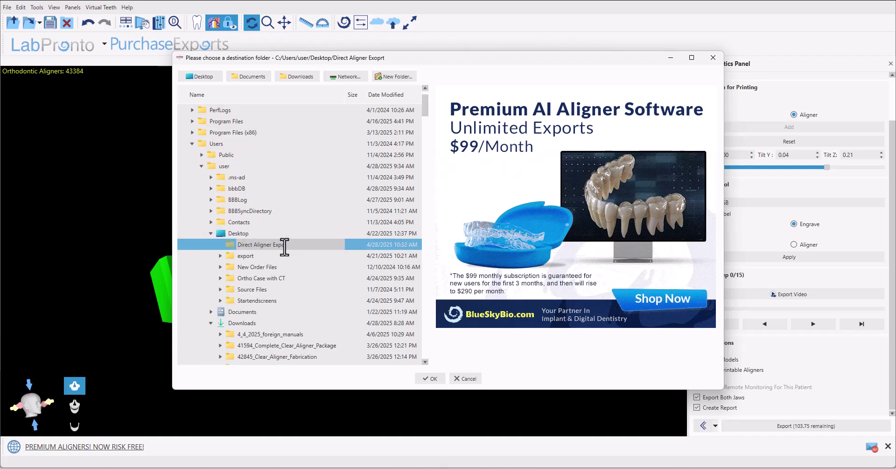
text(port)
key(Return)
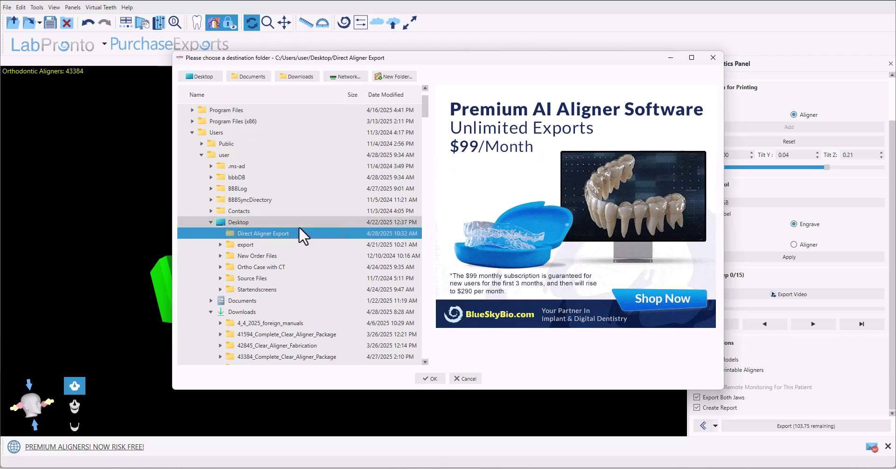
Export into Direct Aligner Export and centre the Explorer window listing the 46 exported files.
click(426, 380)
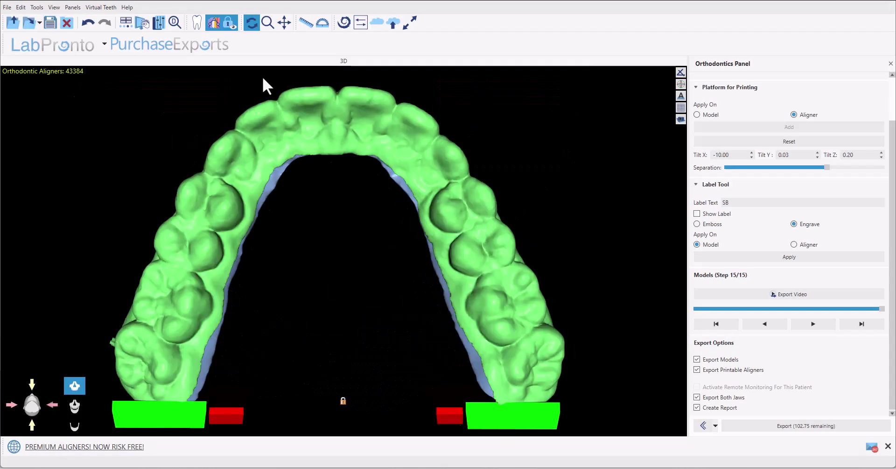
drag(10, 136, 416, 132)
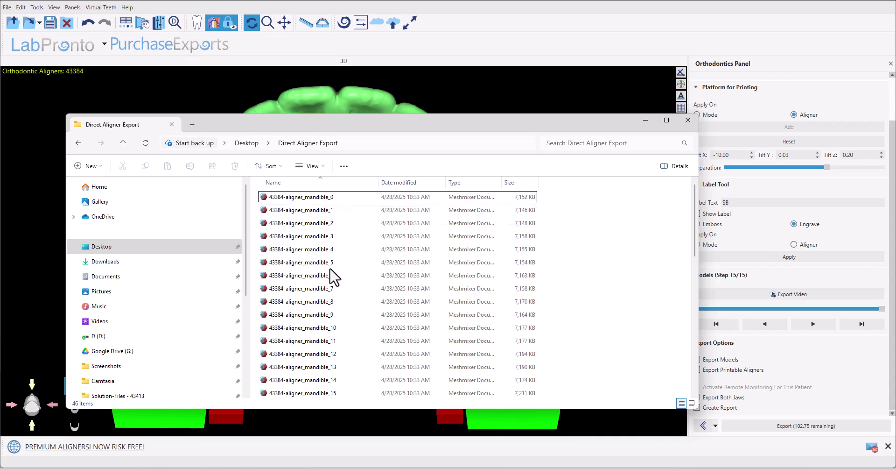
scroll(330, 339, down, 2)
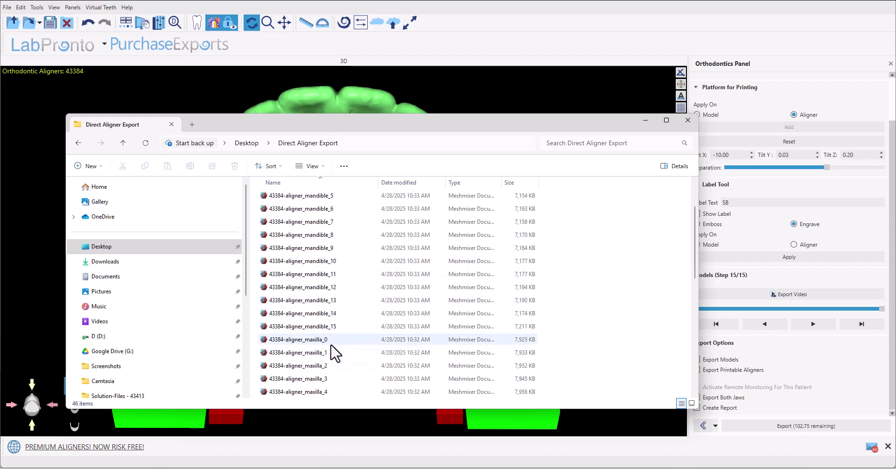
scroll(326, 367, down, 3)
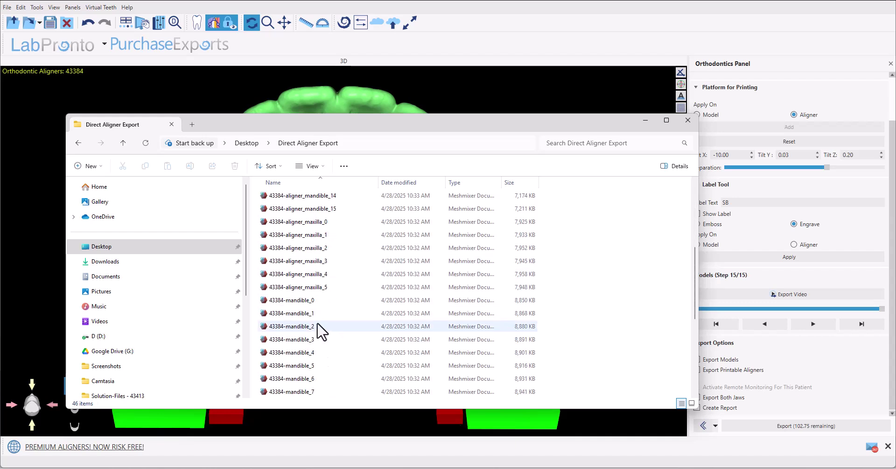
scroll(315, 324, down, 4)
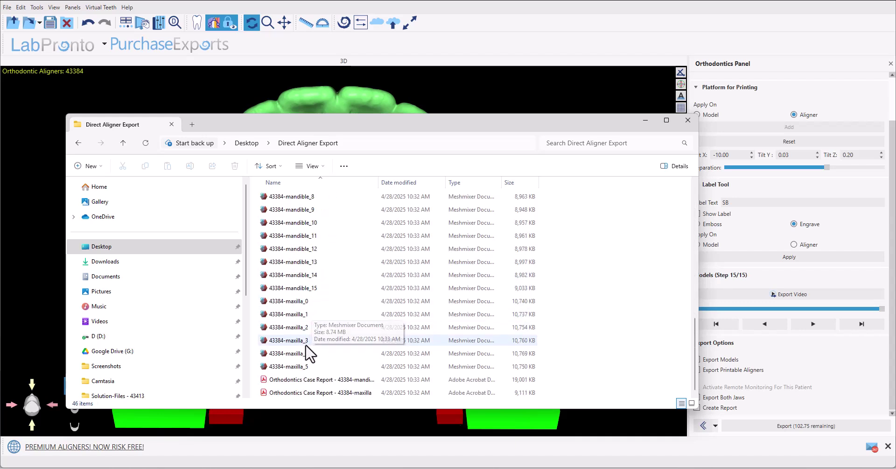
scroll(312, 326, up, 7)
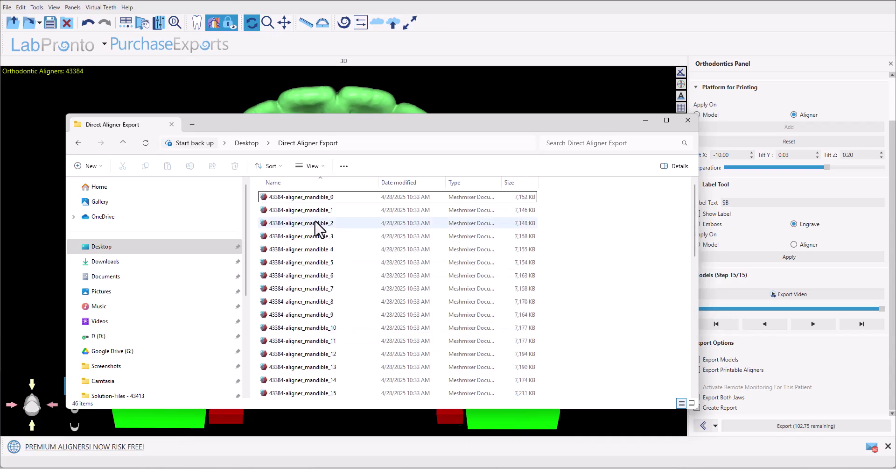
Open 43384-aligner_mandible_2.stl in Meshmixer and orbit it to inspect the printing platforms.
double_click(317, 222)
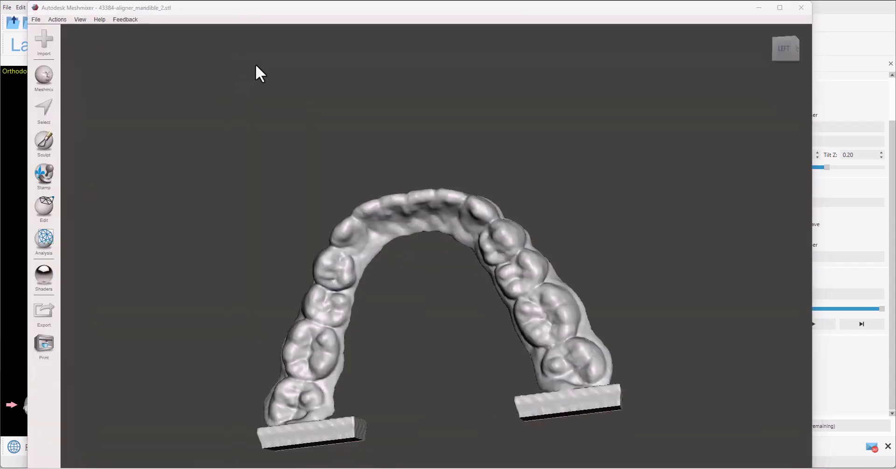
mouse_move(680, 275)
right_down()
mouse_move(657, 336)
mouse_move(435, 339)
mouse_move(422, 302)
mouse_move(428, 278)
mouse_move(433, 327)
mouse_move(679, 259)
right_up()
right_drag(407, 356, 429, 371)
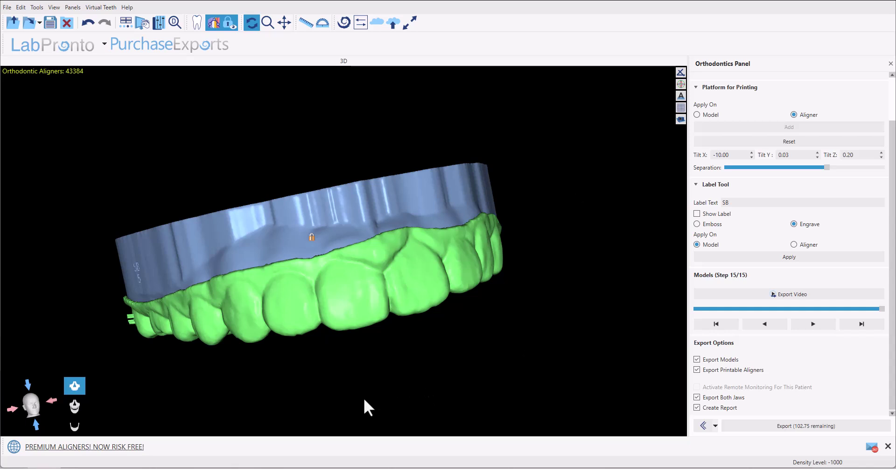
drag(363, 397, 369, 414)
drag(200, 380, 170, 380)
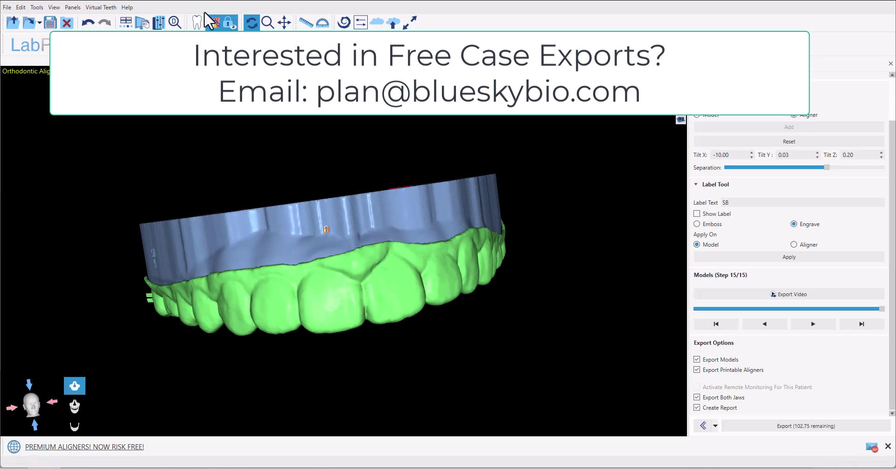
drag(264, 287, 576, 261)
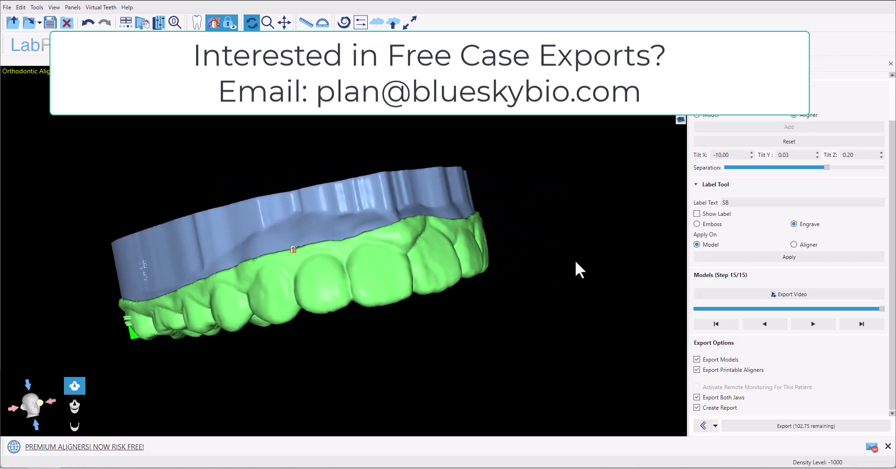